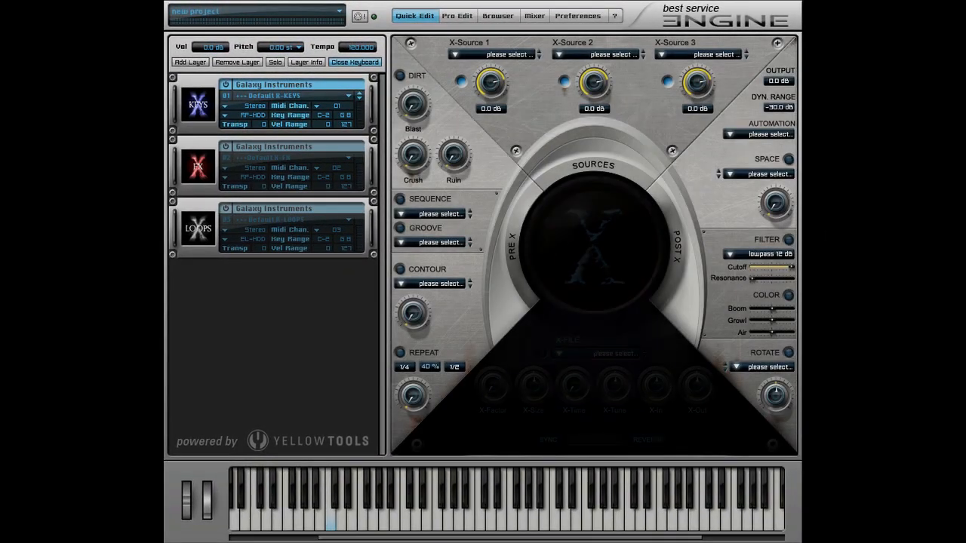
- Load the Cut and Distroy preset from the Galaxy X-KEYS Devastation category into the KEYS layer
{"action": "left_click", "coordinate": [273, 85]}
{"action": "mouse_move", "coordinate": [287, 255]}
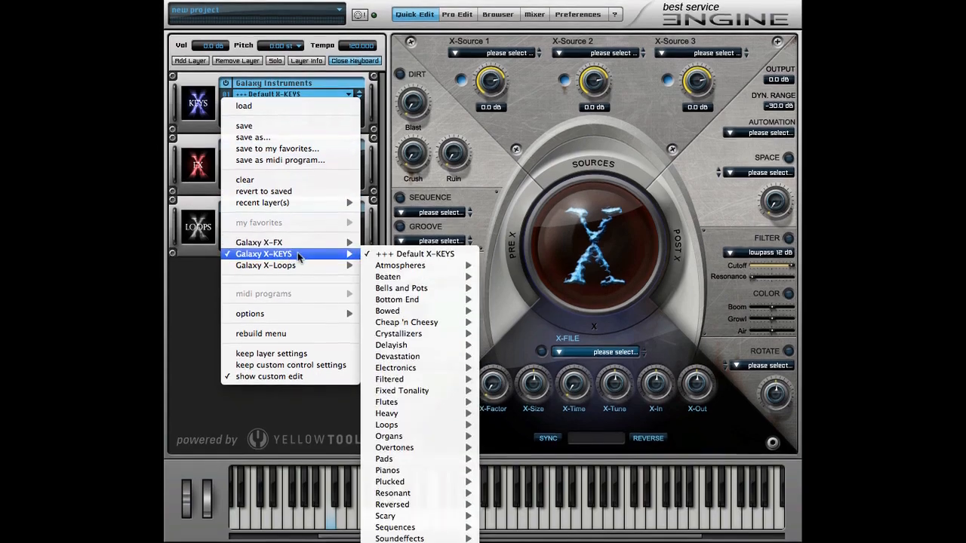
{"action": "mouse_move", "coordinate": [472, 360]}
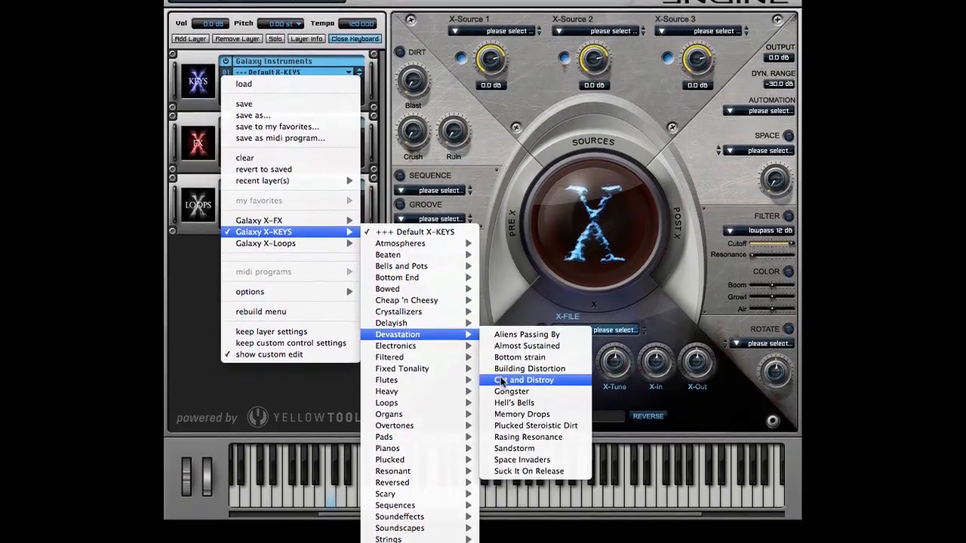
{"action": "left_click", "coordinate": [524, 385]}
- Load the Deep Hits preset from the Galaxy X-FX Hits category into the FX layer
{"action": "left_click", "coordinate": [293, 113]}
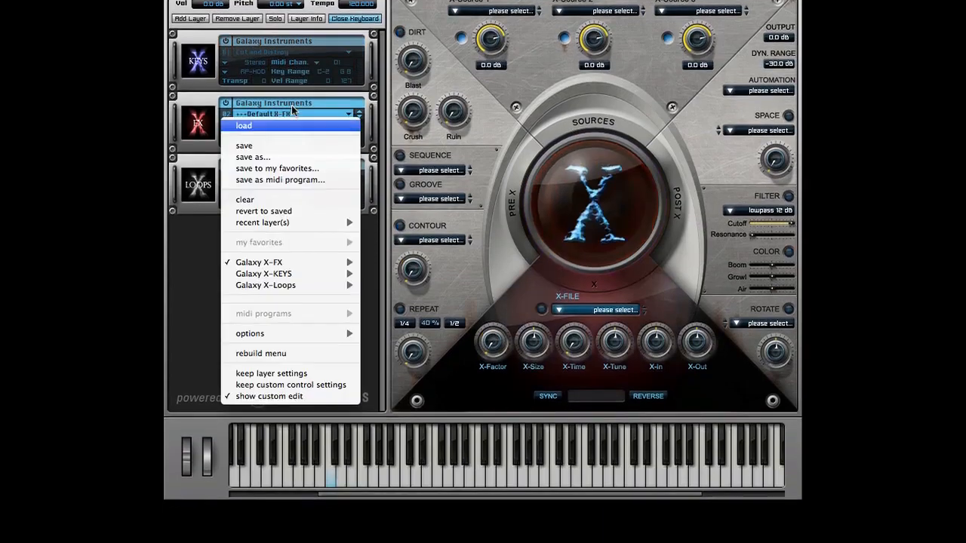
{"action": "mouse_move", "coordinate": [309, 247]}
{"action": "mouse_move", "coordinate": [403, 341]}
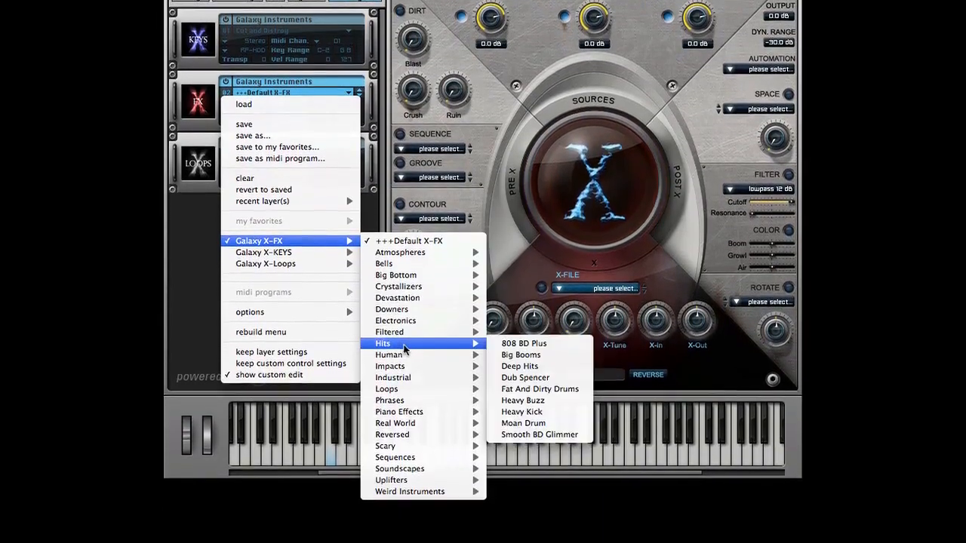
{"action": "left_click", "coordinate": [521, 360]}
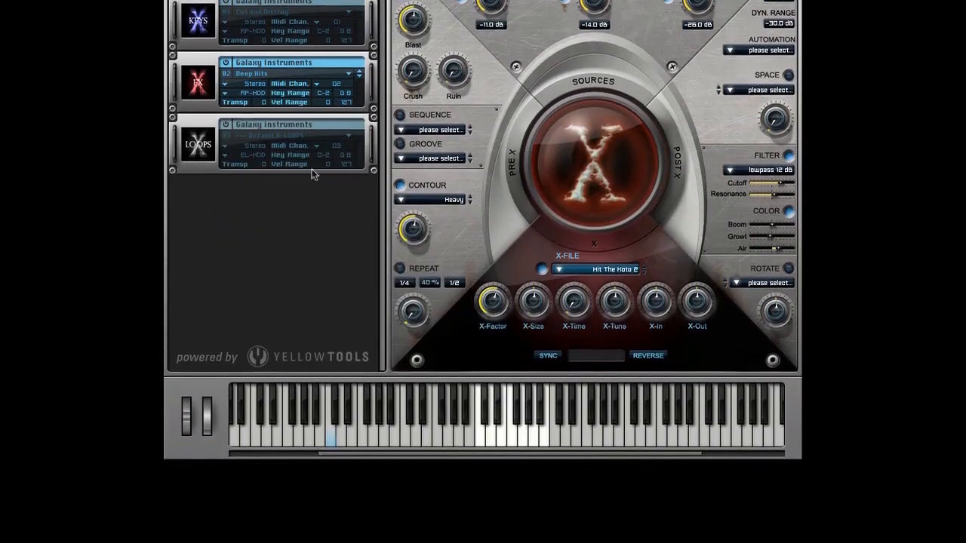
- Load the Little Electronic Dub preset from Galaxy X-Loops into the LOOPS layer
{"action": "left_click", "coordinate": [280, 129]}
{"action": "mouse_move", "coordinate": [302, 295]}
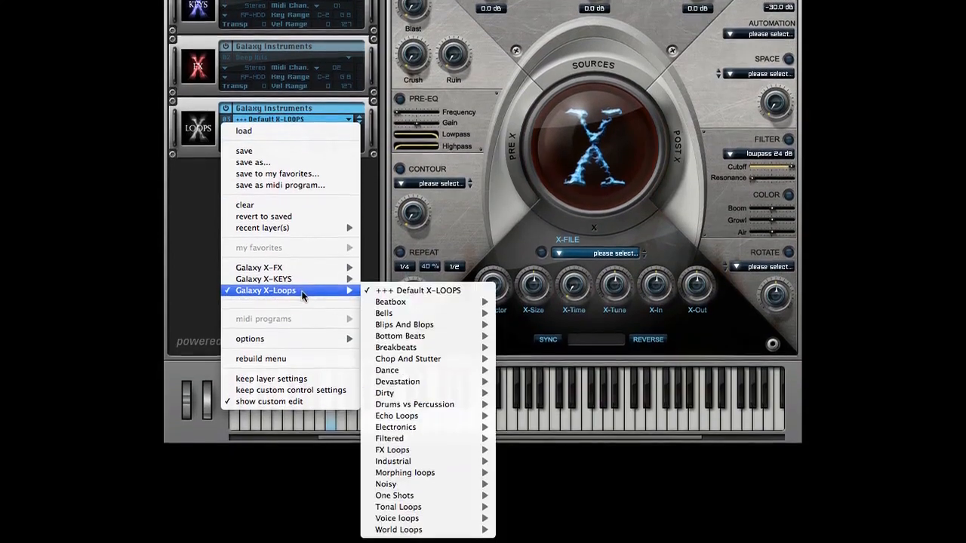
{"action": "mouse_move", "coordinate": [465, 421]}
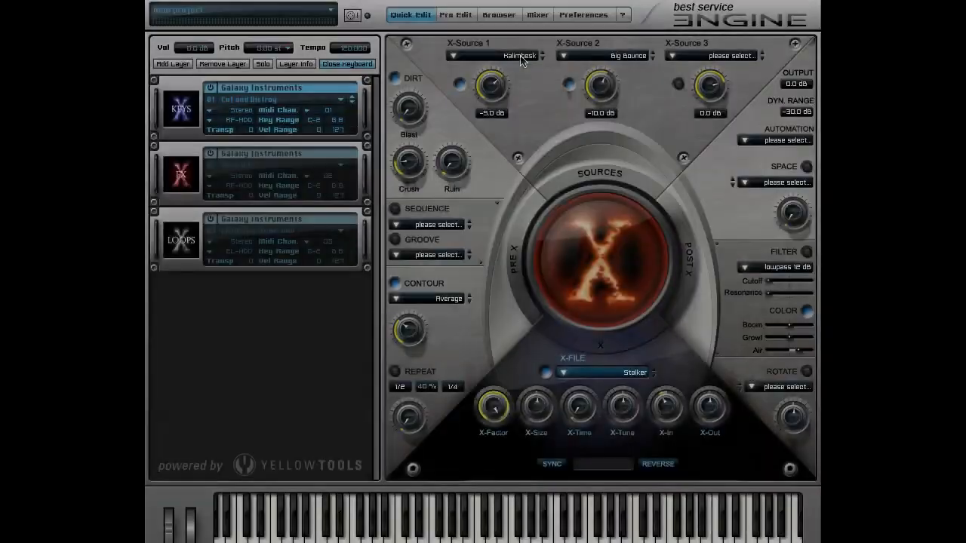
- Examine the attack, release and sustained sound categories available for X-Source 1 of the KEYS layer
{"action": "left_click", "coordinate": [519, 52]}
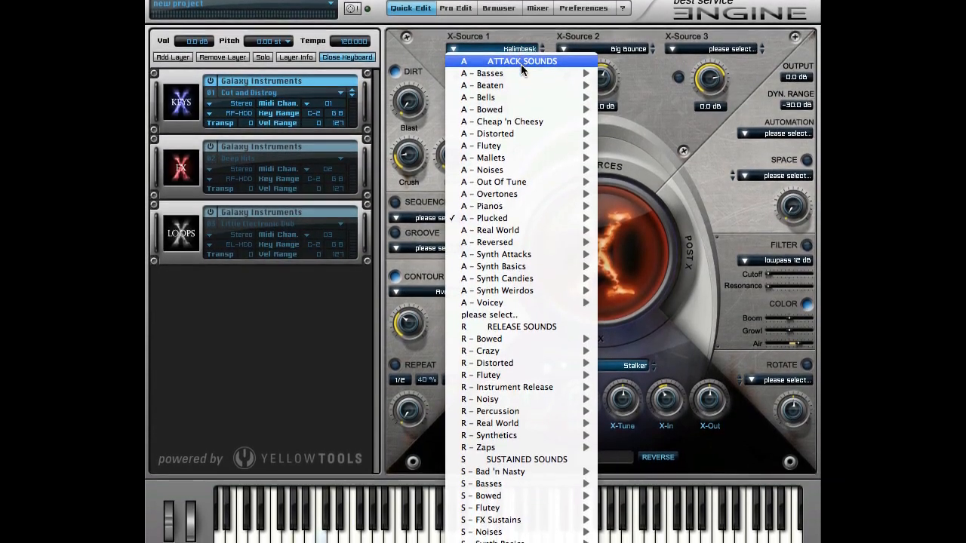
{"action": "mouse_move", "coordinate": [520, 76]}
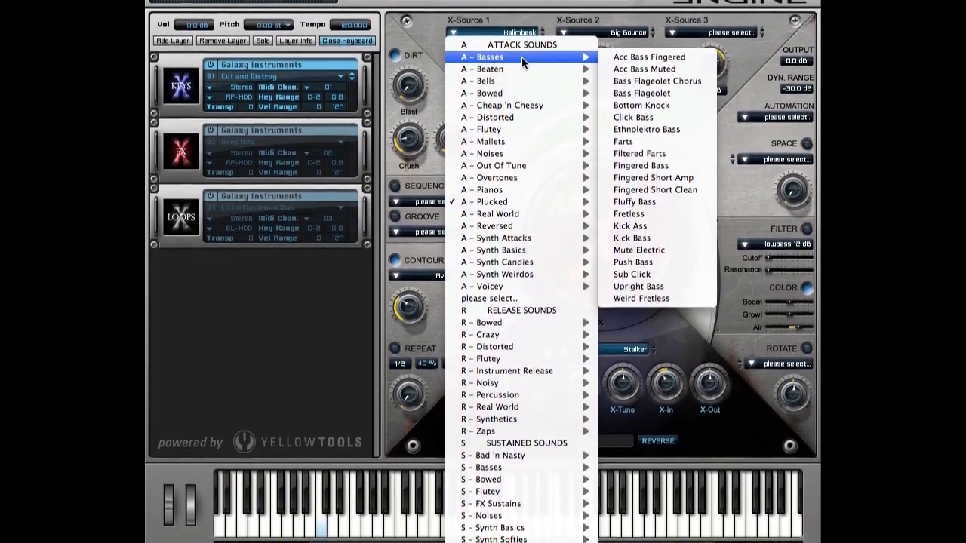
{"action": "mouse_move", "coordinate": [522, 74]}
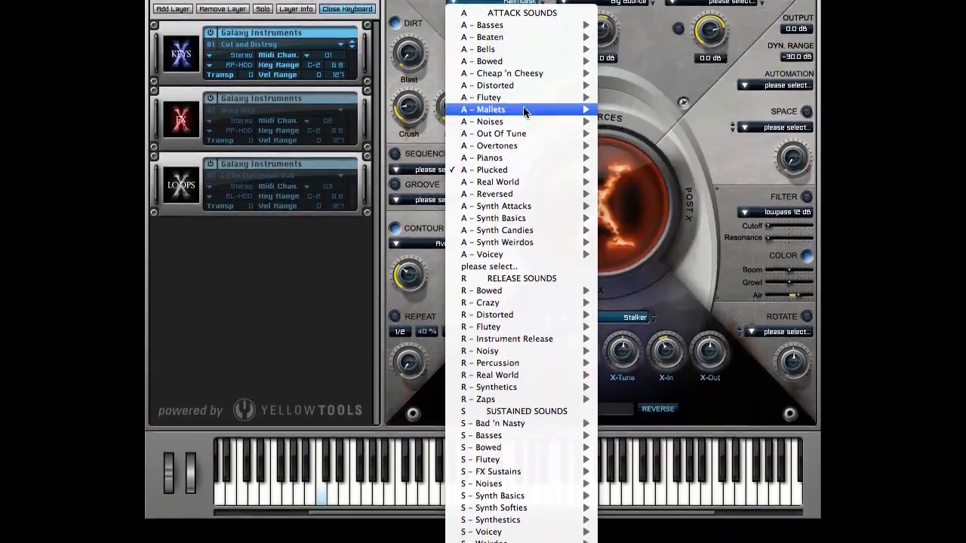
{"action": "mouse_move", "coordinate": [523, 120]}
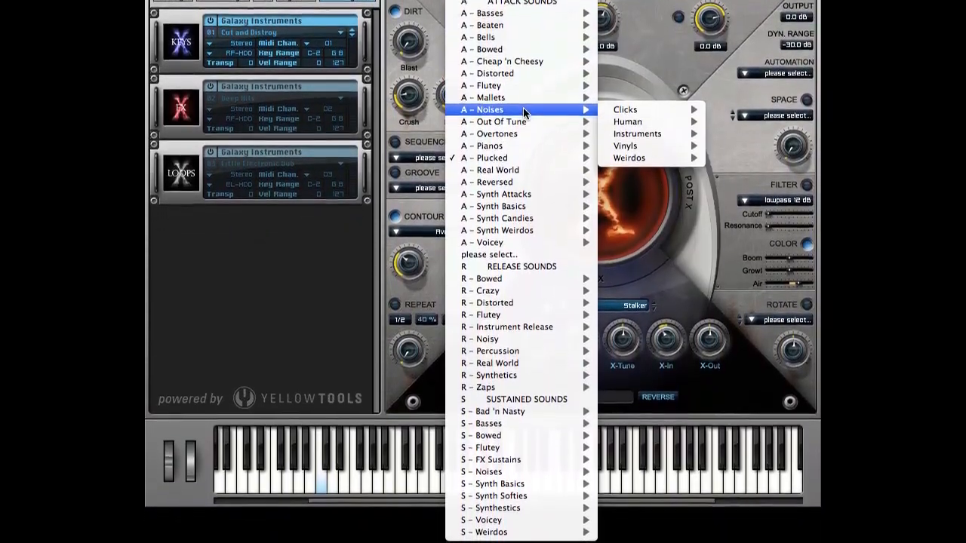
{"action": "mouse_move", "coordinate": [523, 133]}
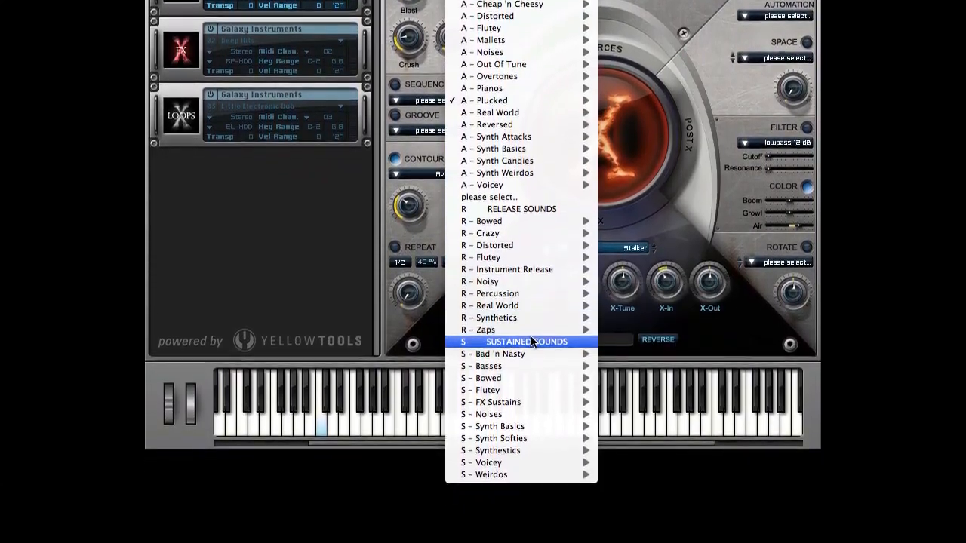
{"action": "mouse_move", "coordinate": [528, 353]}
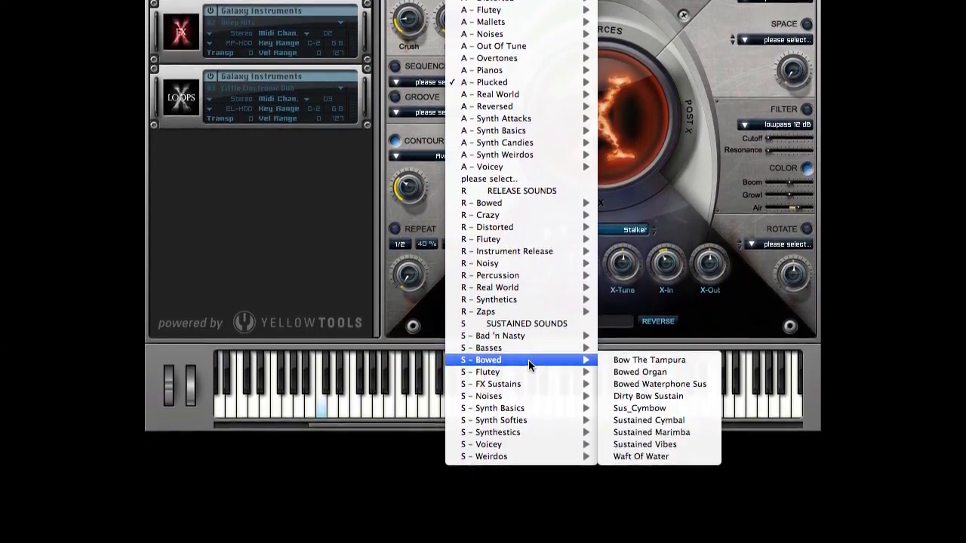
{"action": "mouse_move", "coordinate": [527, 394]}
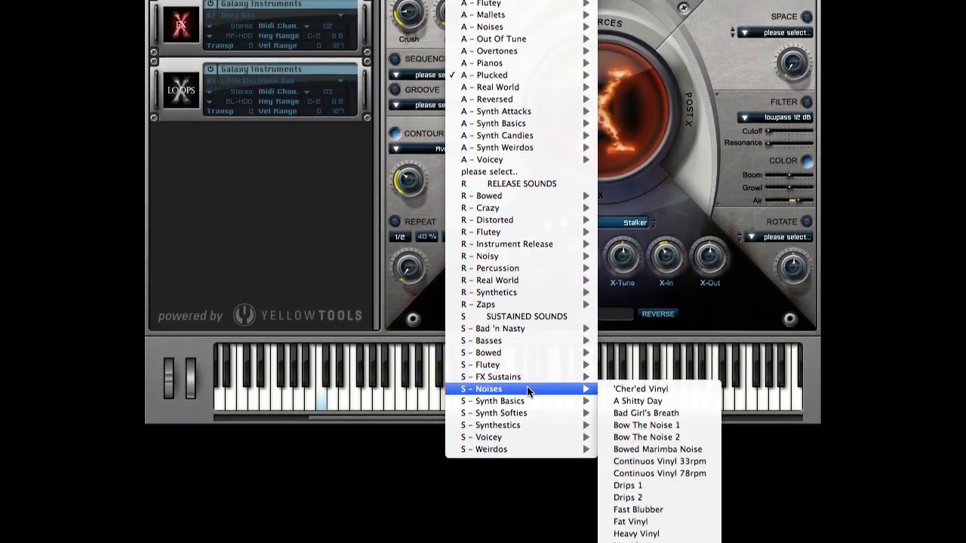
{"action": "mouse_move", "coordinate": [527, 436]}
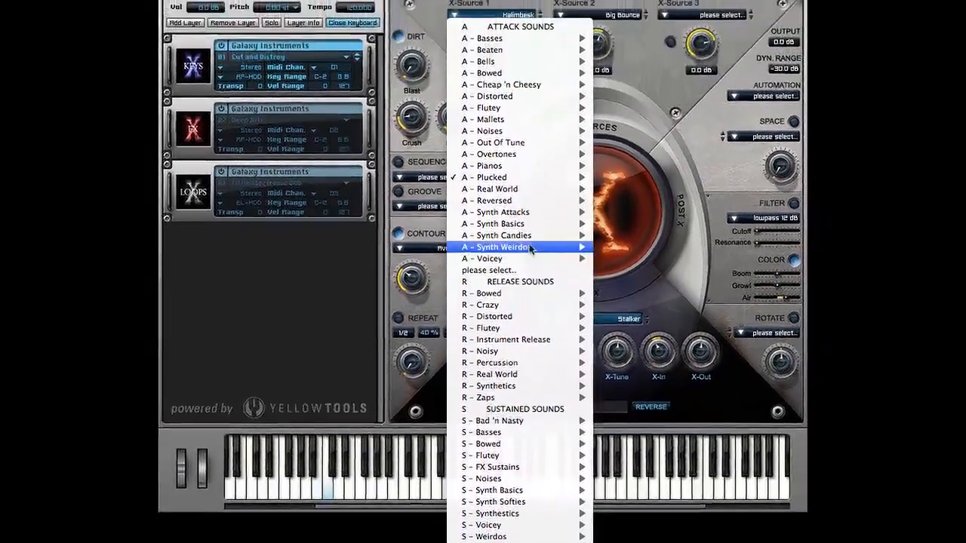
- Load the Damped D sound from the attack Pianos category into X-Source 1
{"action": "mouse_move", "coordinate": [531, 166]}
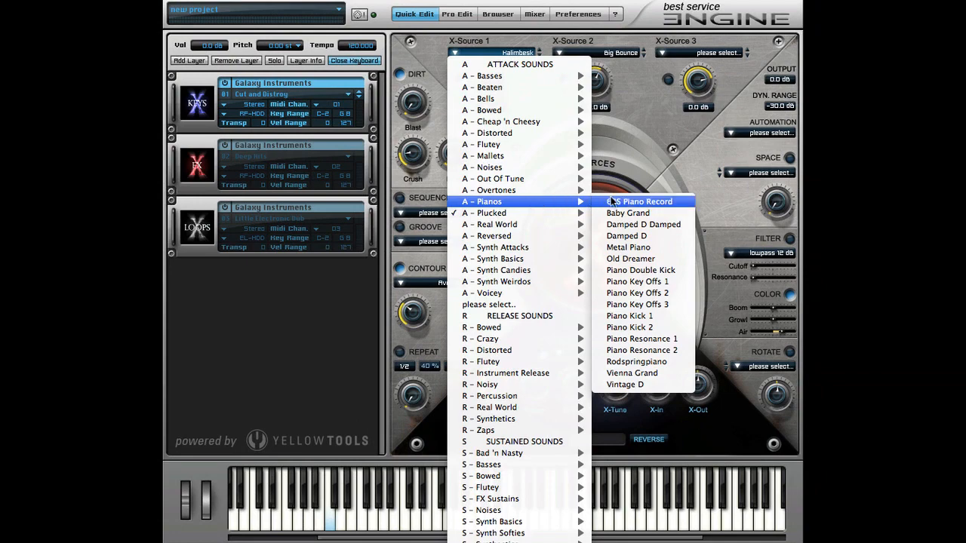
{"action": "left_click", "coordinate": [625, 236]}
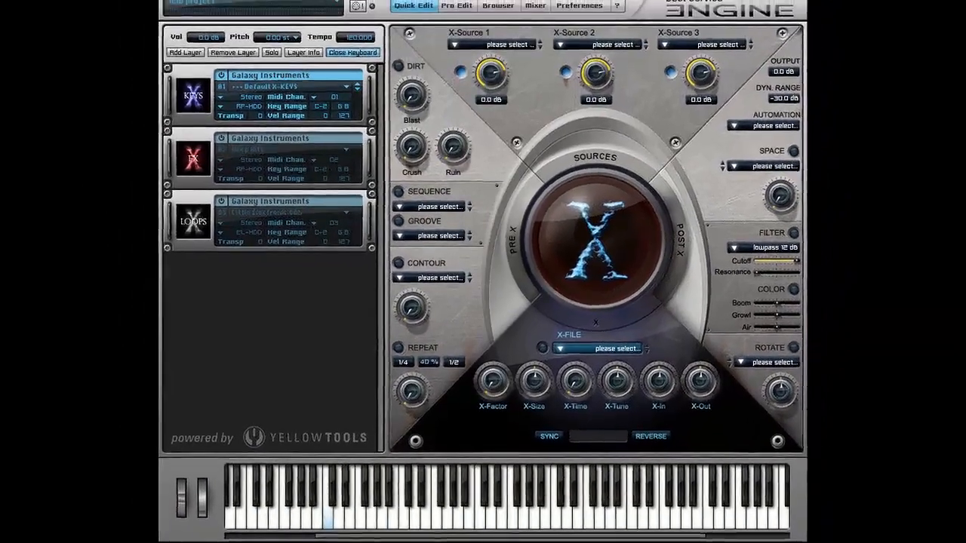
- Load Jaw Harp 2 into X-Source 1 and Bowed Cymbal 2 into X-Source 2 of the Orchestral Spheres layer
{"action": "left_click", "coordinate": [503, 56]}
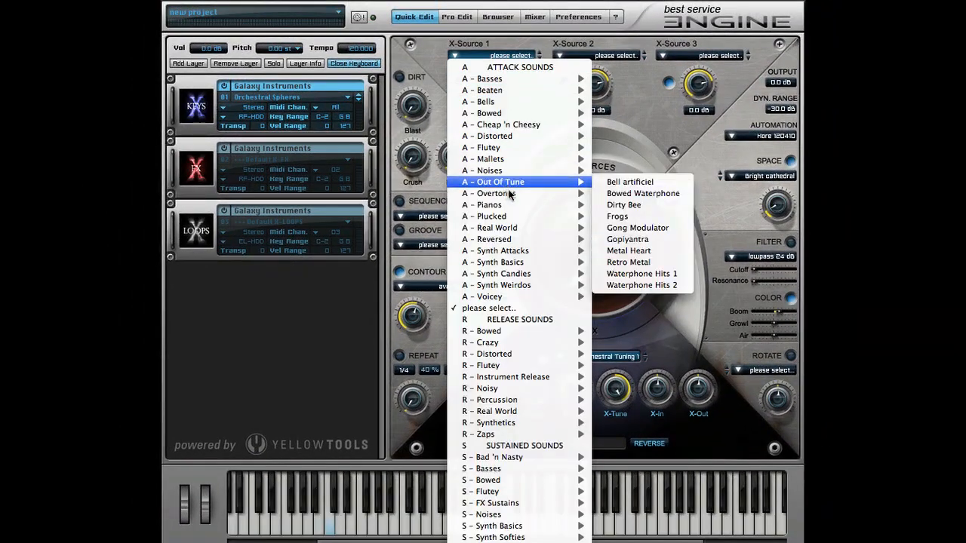
{"action": "left_click", "coordinate": [613, 206]}
{"action": "left_click", "coordinate": [596, 55]}
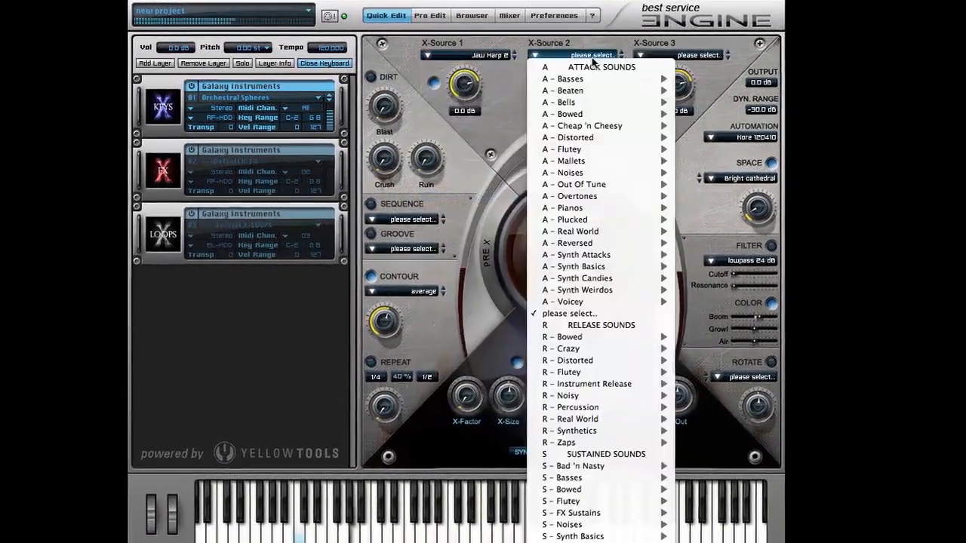
{"action": "mouse_move", "coordinate": [627, 119]}
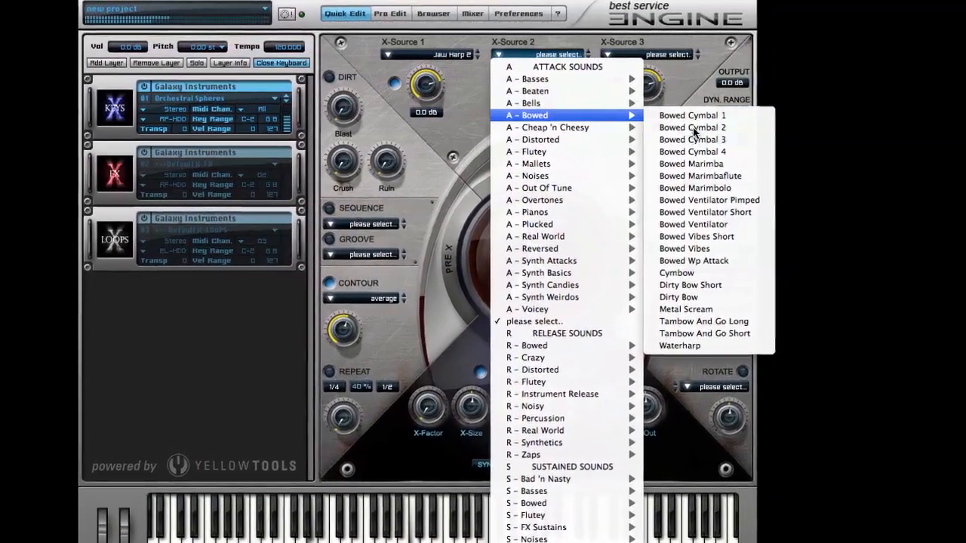
{"action": "left_click", "coordinate": [708, 126]}
- Load Bowed Noise Long from the attack instrument noises into X-Source 3
{"action": "left_click", "coordinate": [677, 55]}
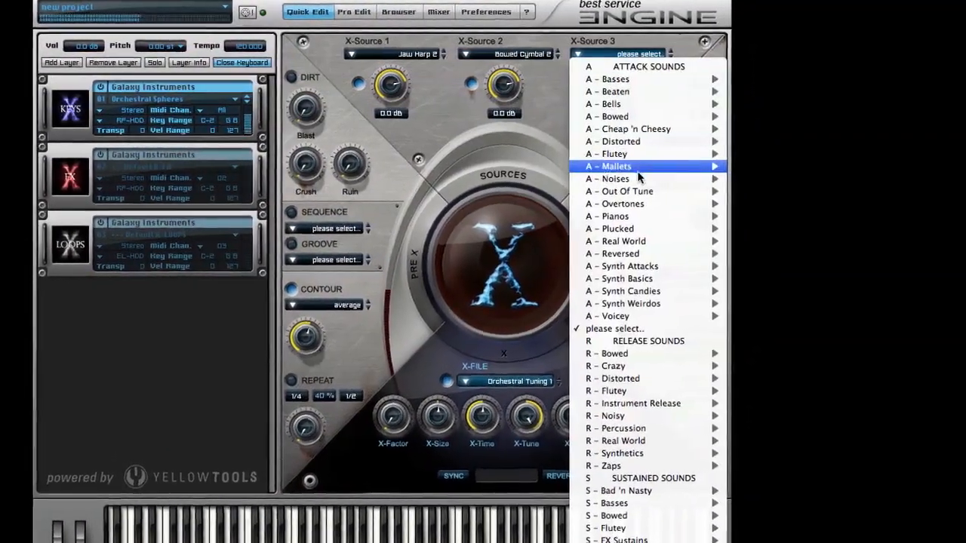
{"action": "mouse_move", "coordinate": [665, 177]}
{"action": "mouse_move", "coordinate": [852, 201]}
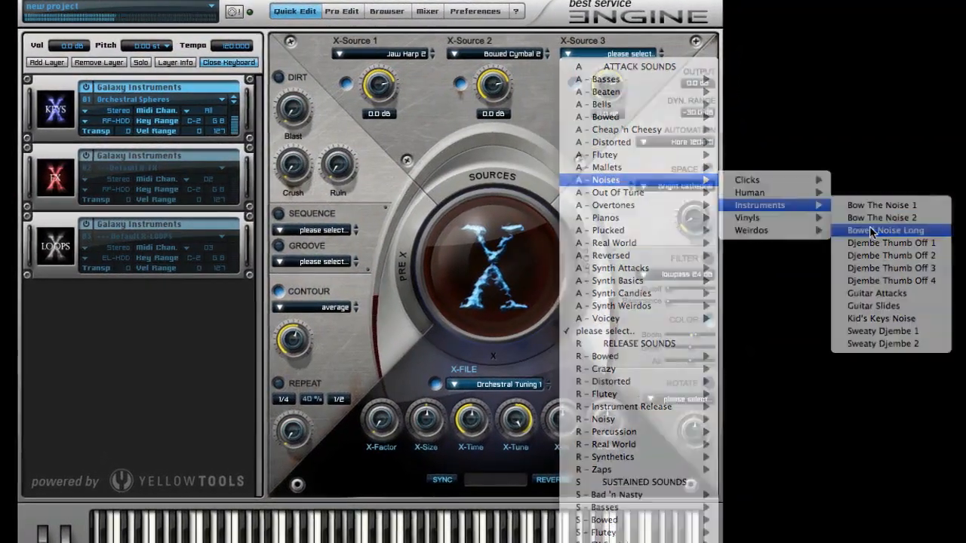
{"action": "left_click", "coordinate": [885, 231]}
- Lower the X-Source 3 level to -5.3 dB and the X-Source 1 level to -10.4 dB
{"action": "left_click_drag", "start_coordinate": [625, 89], "coordinate": [623, 99]}
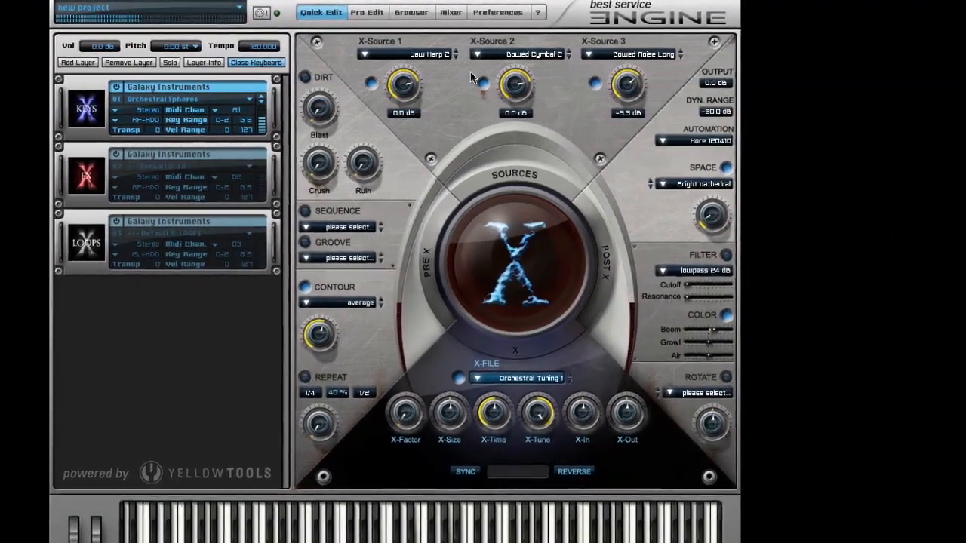
{"action": "left_click_drag", "start_coordinate": [387, 83], "coordinate": [451, 90]}
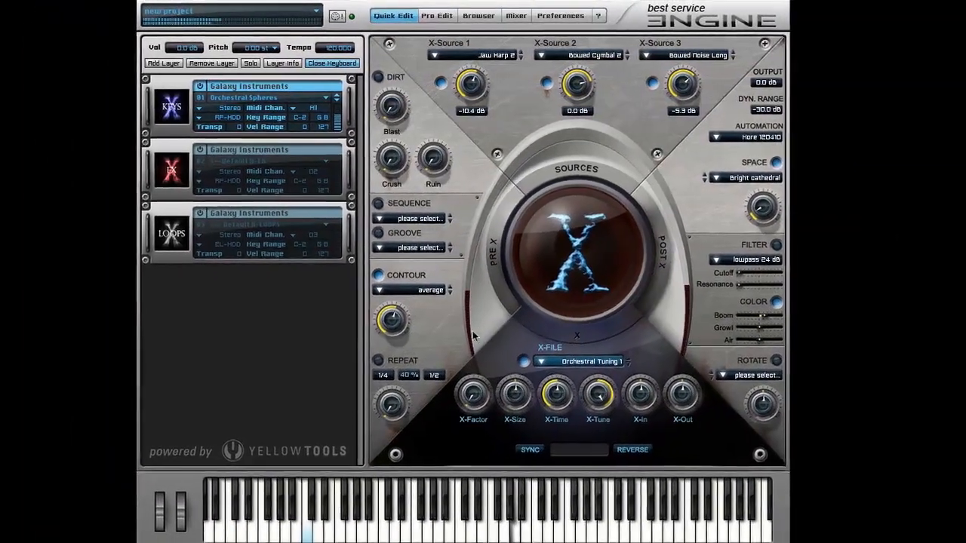
{"action": "mouse_move", "coordinate": [441, 411]}
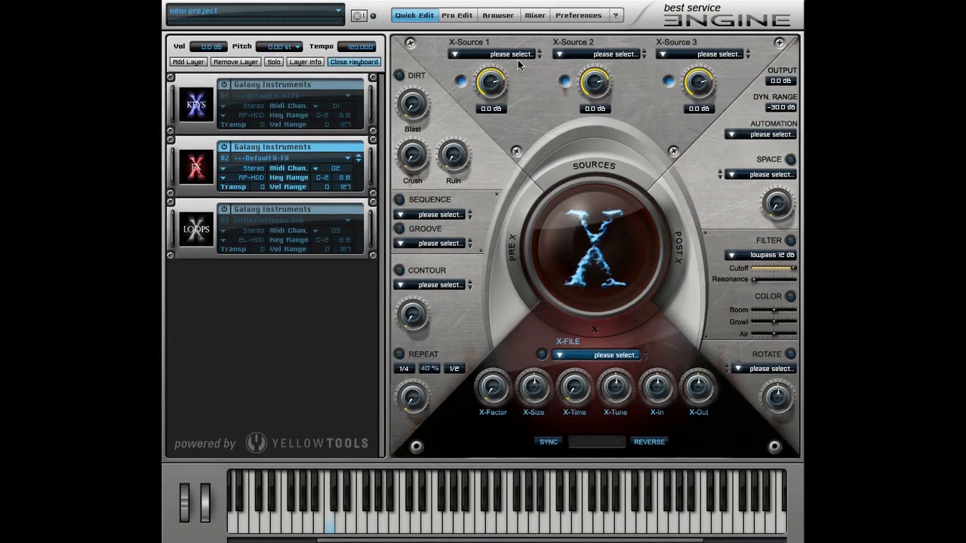
- Examine the sound effect categories available for X-Source 1 of the FX layer, from Bowed and Scratched to Zaps and Friends
{"action": "left_click", "coordinate": [518, 55]}
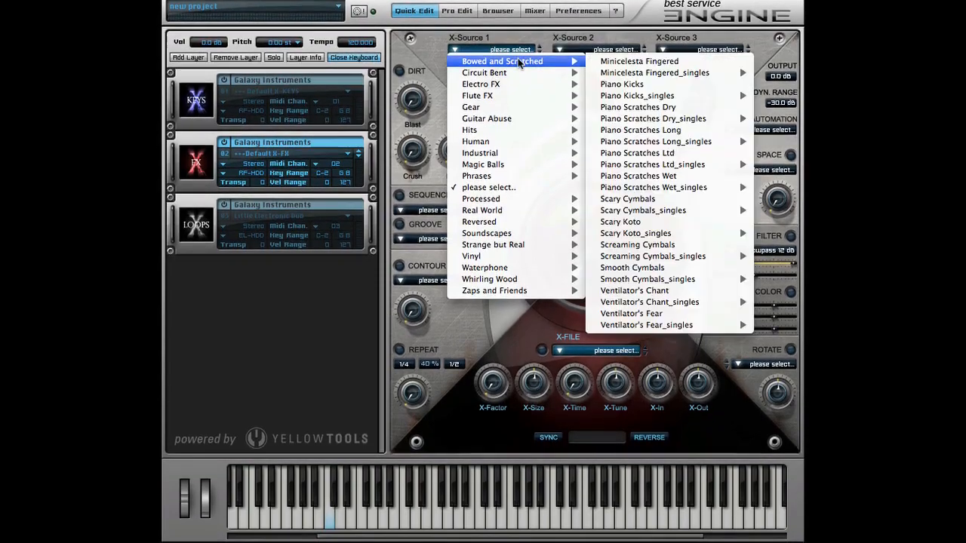
{"action": "mouse_move", "coordinate": [518, 78]}
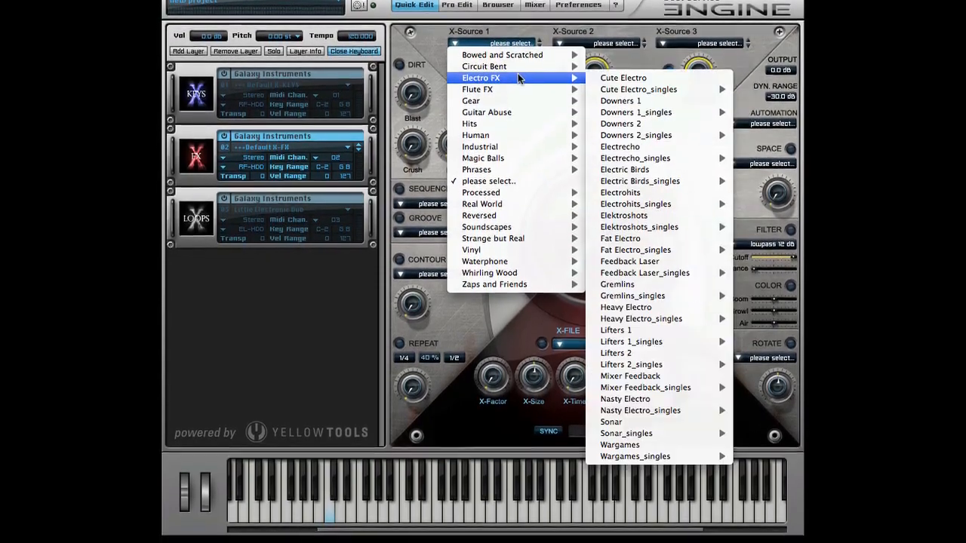
{"action": "mouse_move", "coordinate": [516, 99]}
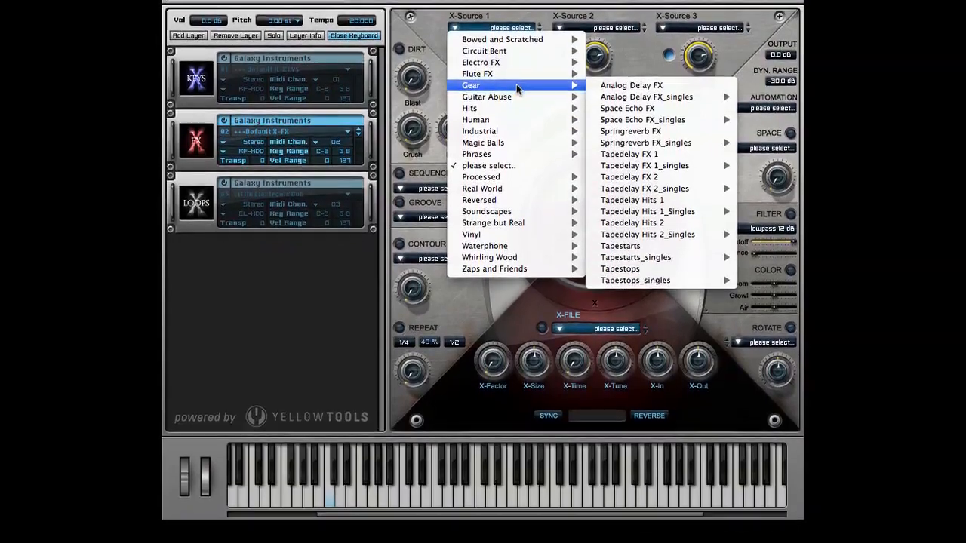
{"action": "mouse_move", "coordinate": [518, 96]}
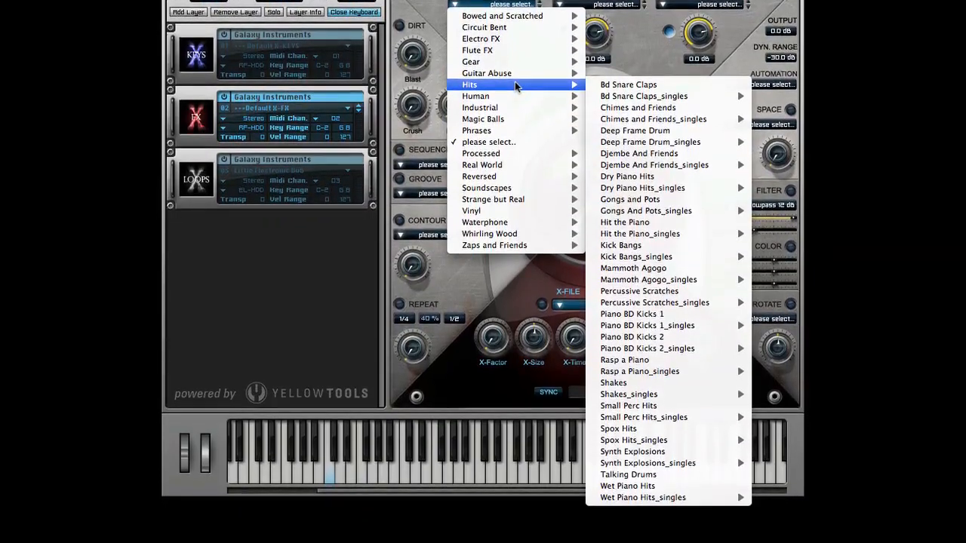
{"action": "mouse_move", "coordinate": [514, 115]}
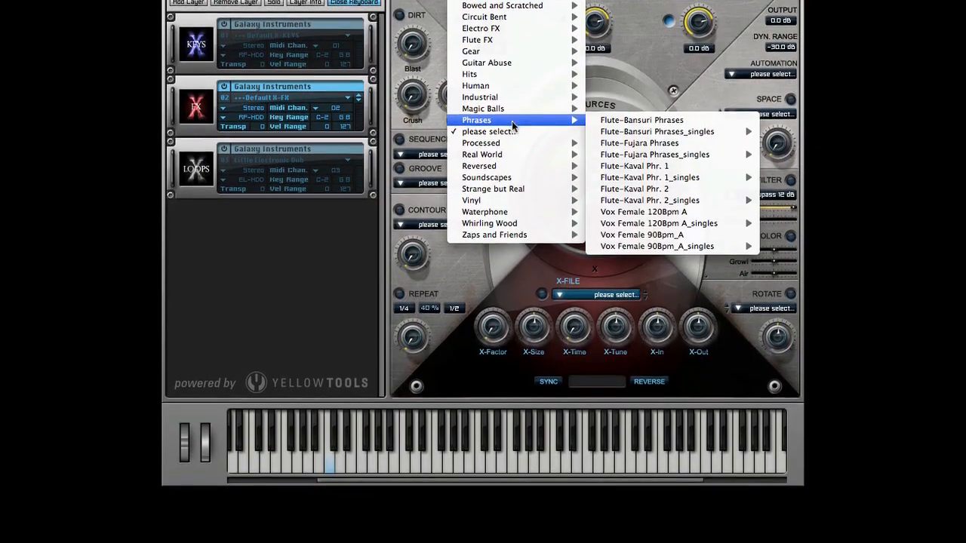
{"action": "mouse_move", "coordinate": [513, 156]}
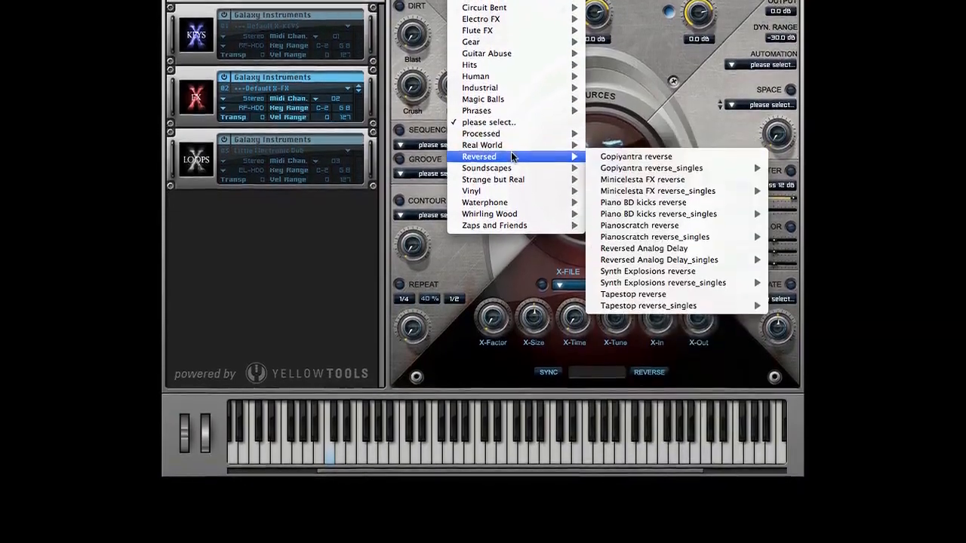
{"action": "mouse_move", "coordinate": [512, 173]}
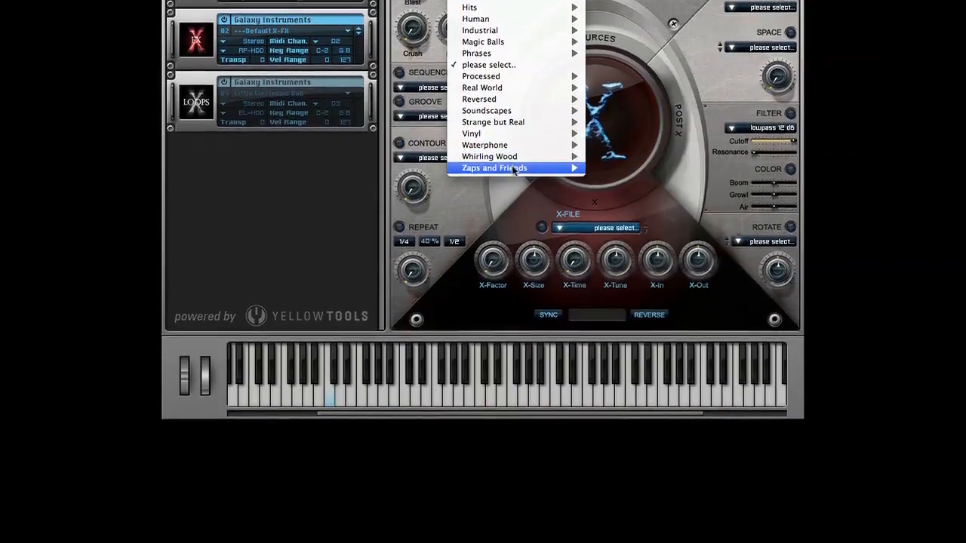
{"action": "mouse_move", "coordinate": [512, 166]}
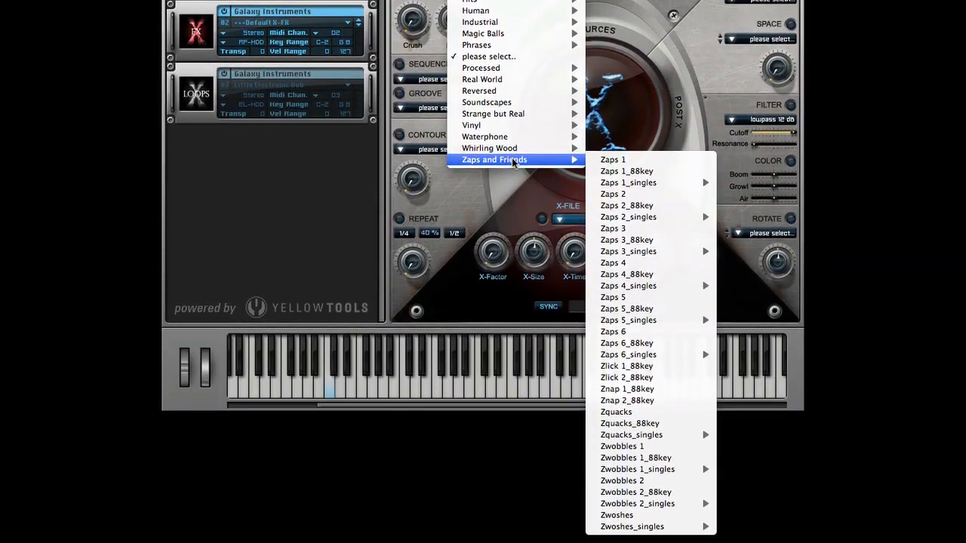
{"action": "left_click", "coordinate": [483, 15]}
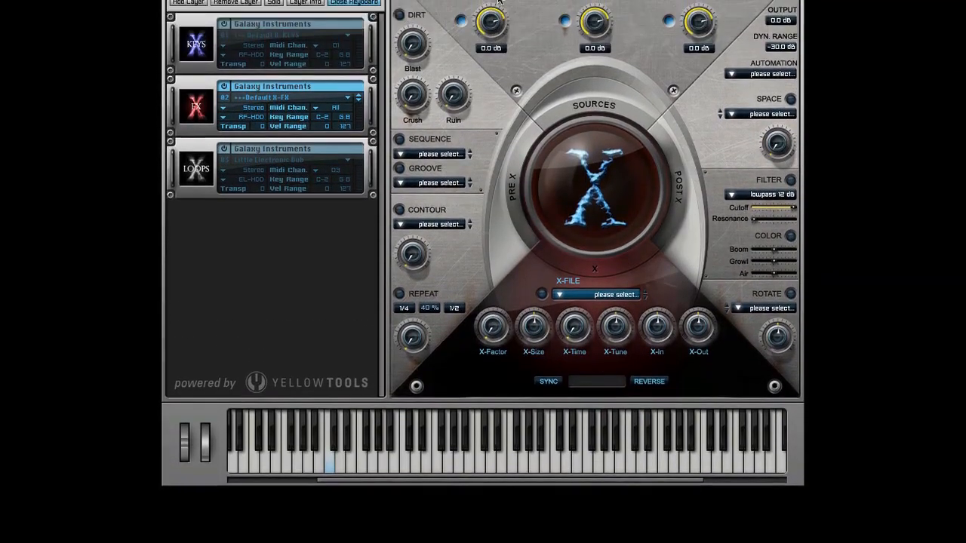
- Load Piano Kicks from Bowed and Scratched into X-Source 1 of the FX layer
{"action": "left_click", "coordinate": [507, 8]}
{"action": "mouse_move", "coordinate": [528, 21]}
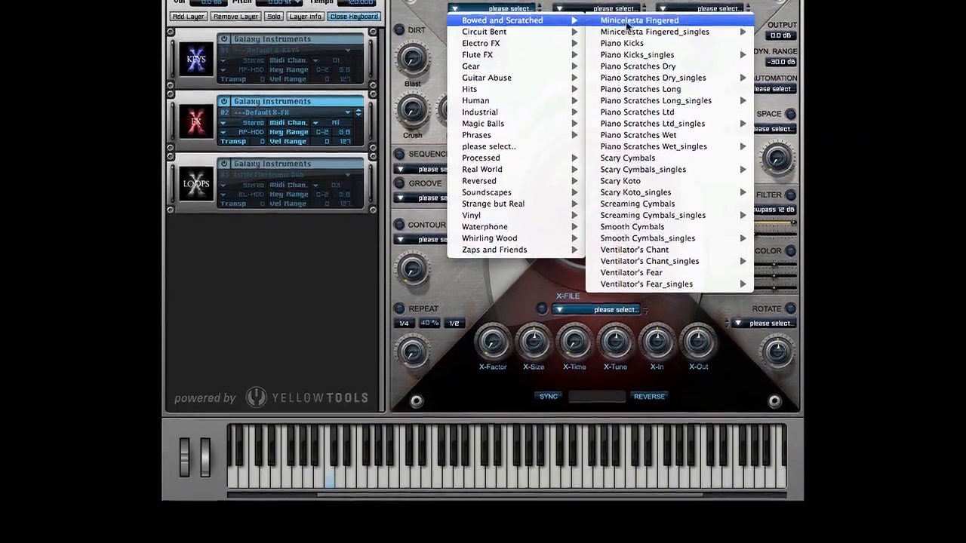
{"action": "left_click", "coordinate": [634, 43]}
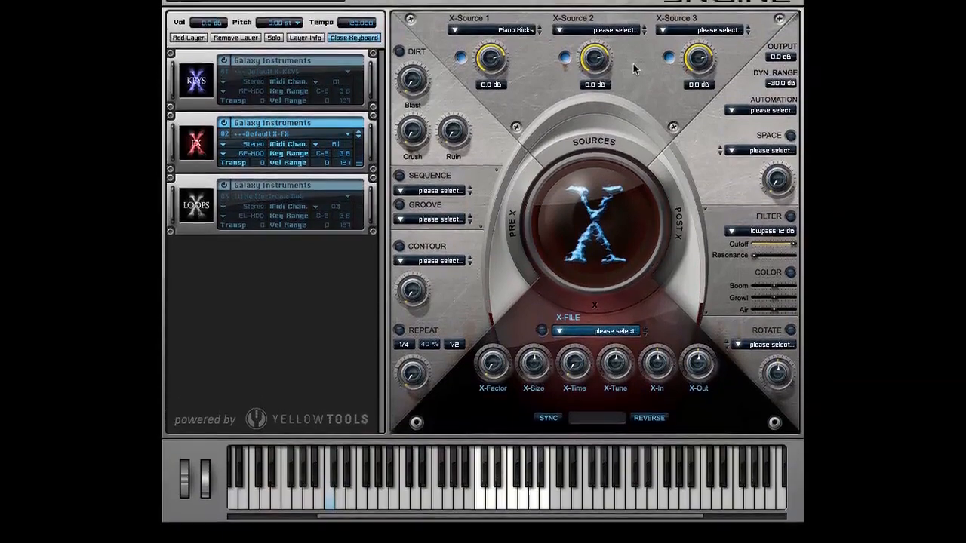
- Load the single sound 07 Pumped Piano F#3 from the Piano Kicks singles into X-Source 1
{"action": "left_click", "coordinate": [498, 37]}
{"action": "mouse_move", "coordinate": [524, 47]}
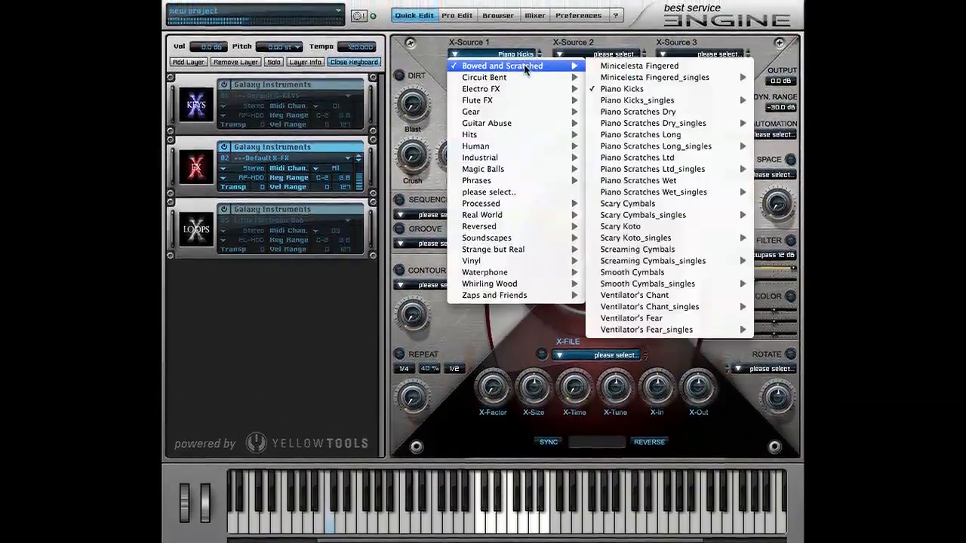
{"action": "mouse_move", "coordinate": [636, 101]}
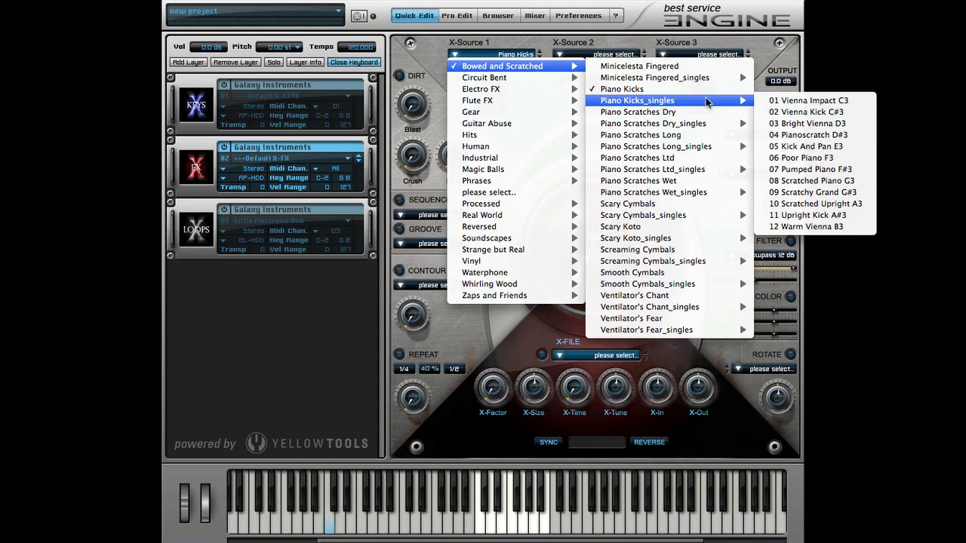
{"action": "left_click", "coordinate": [798, 171]}
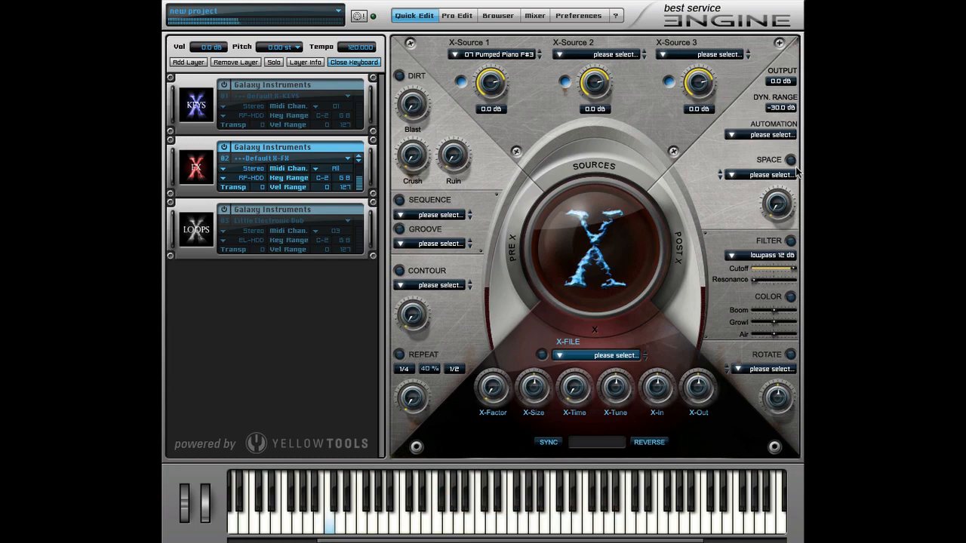
- Load Scary Koto from Bowed and Scratched into X-Source 1 of the After The Nuclear Bomb layer
{"action": "left_click", "coordinate": [498, 54]}
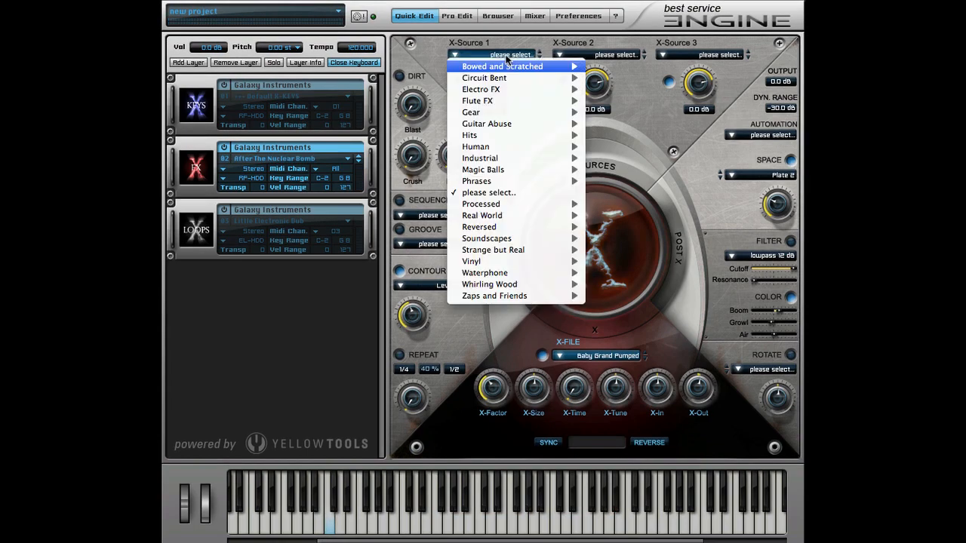
{"action": "mouse_move", "coordinate": [509, 69]}
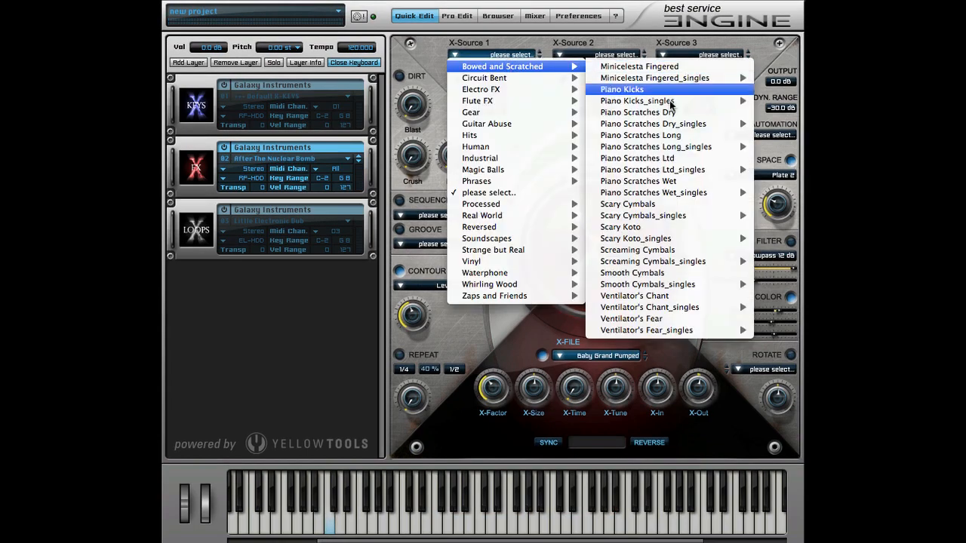
{"action": "left_click", "coordinate": [679, 228]}
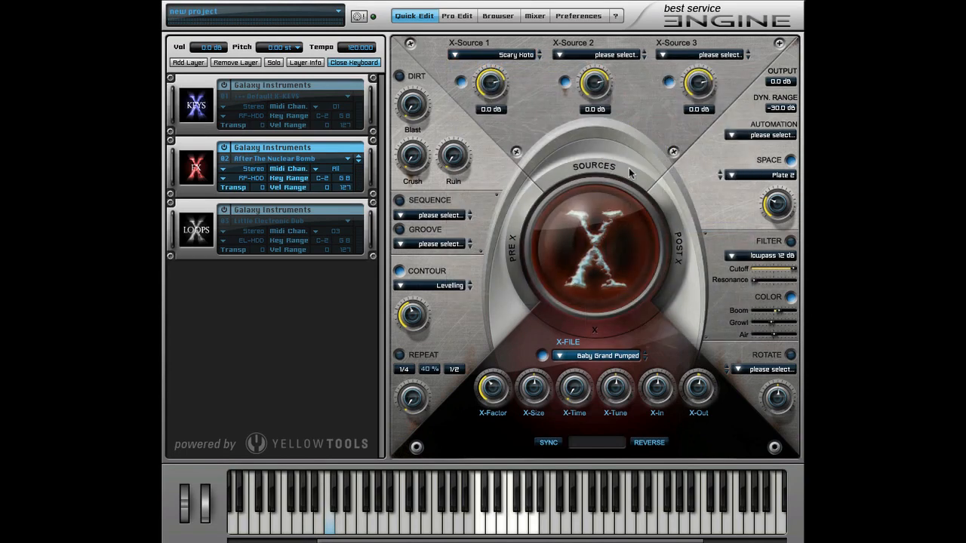
- Load the single sound 02 Scary Koto C#3 from the Scary Koto singles into X-Source 1
{"action": "left_click", "coordinate": [527, 56]}
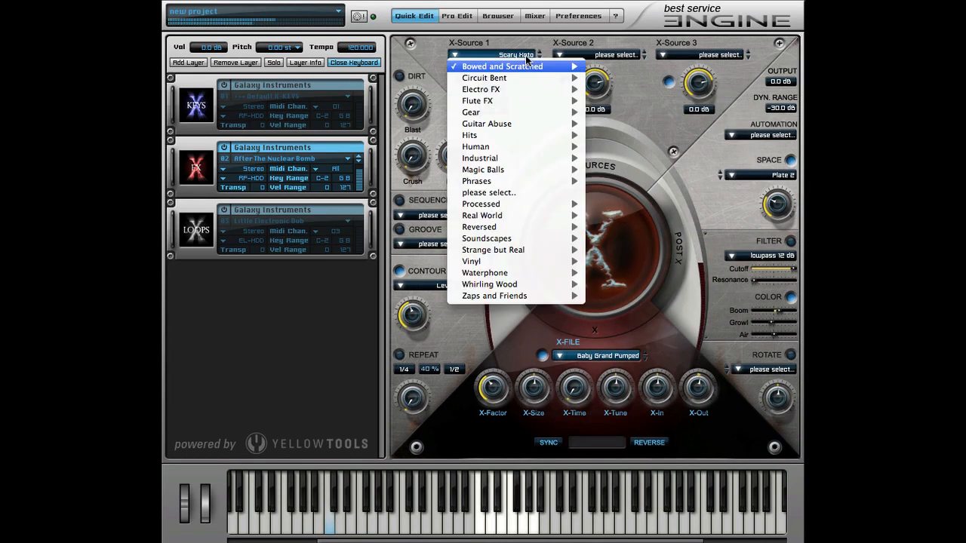
{"action": "mouse_move", "coordinate": [544, 67]}
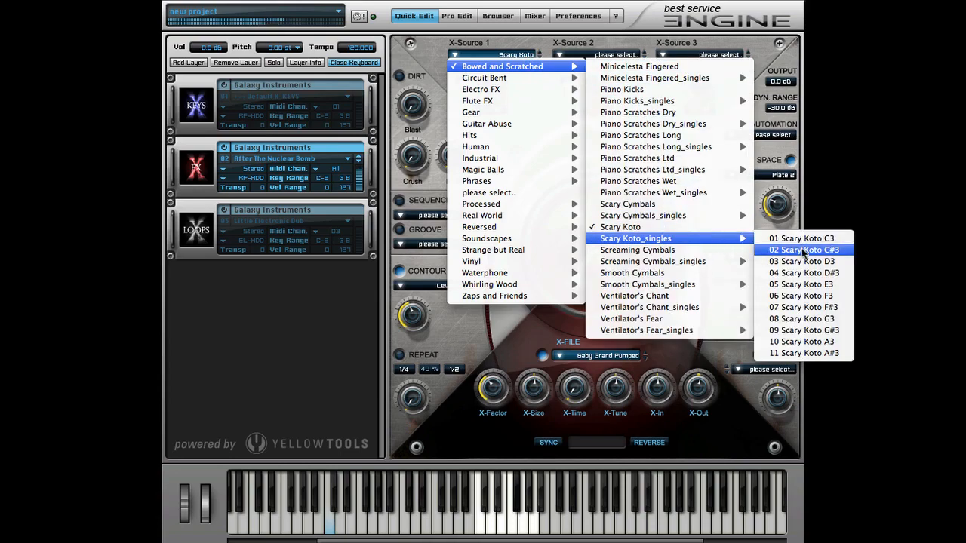
{"action": "left_click", "coordinate": [804, 250]}
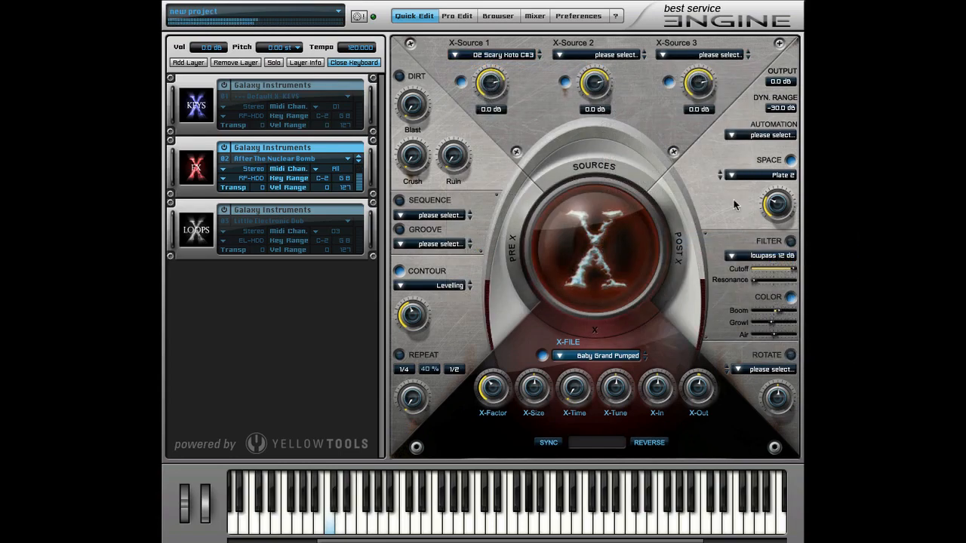
- Load a sound from the Strange but Real category into X-Source 2 of the After The Nuclear Bomb layer
{"action": "left_click", "coordinate": [627, 55]}
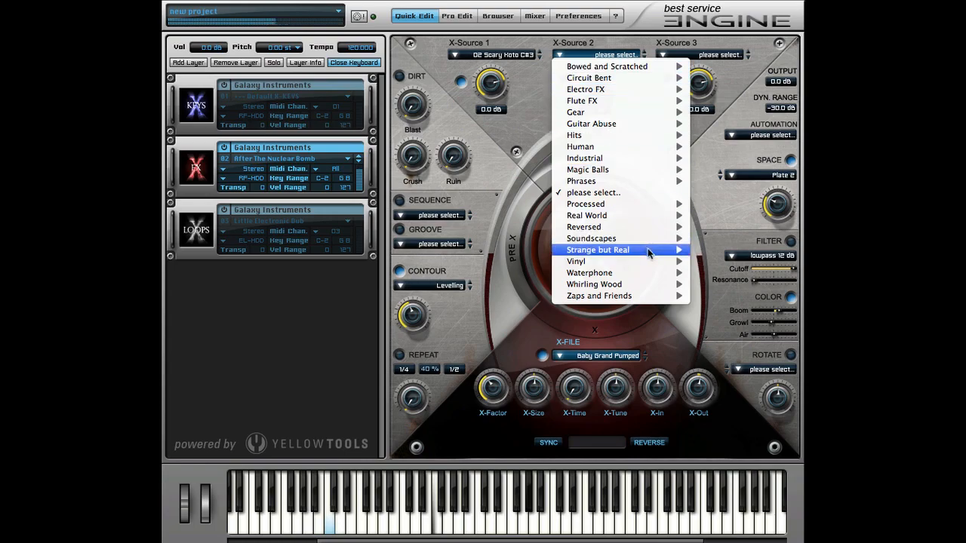
{"action": "mouse_move", "coordinate": [648, 250]}
{"action": "left_click", "coordinate": [878, 328]}
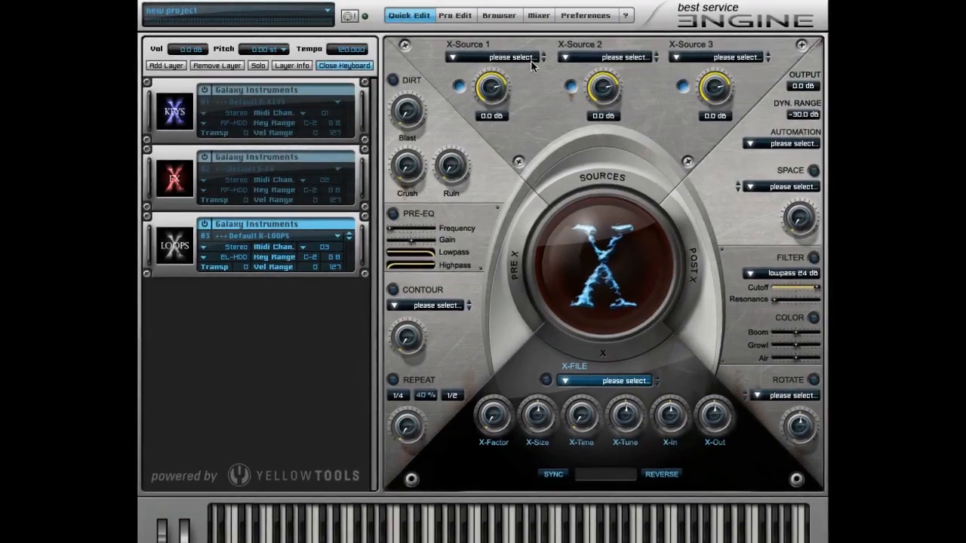
- Examine the loop categories available for X-Source 1 of the LOOPS layer, from Body and Beats to World Grooves
{"action": "left_click", "coordinate": [528, 59]}
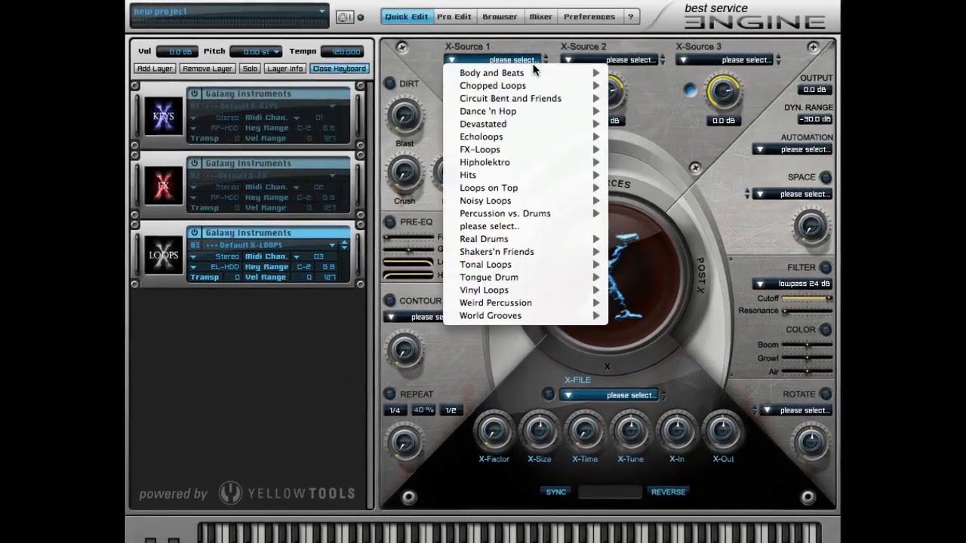
{"action": "mouse_move", "coordinate": [532, 74]}
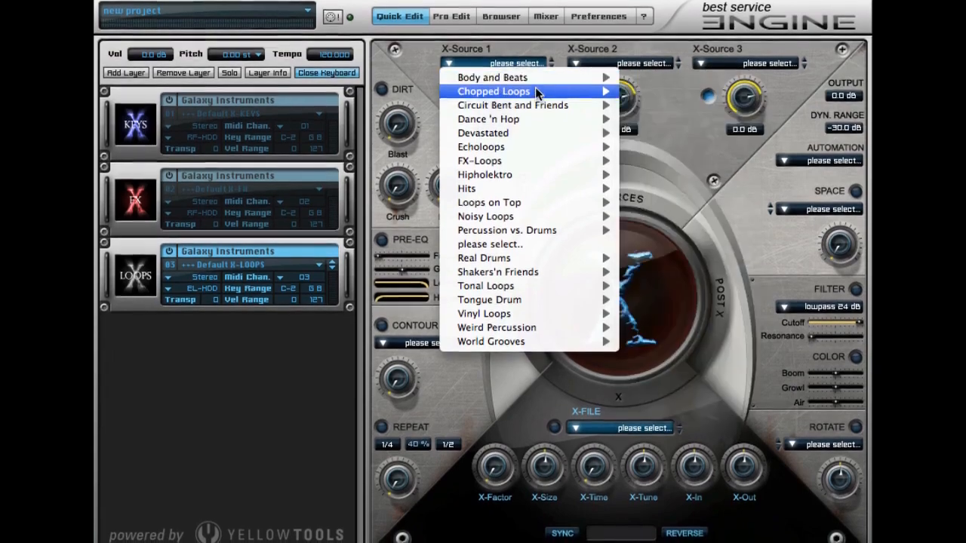
{"action": "mouse_move", "coordinate": [536, 93]}
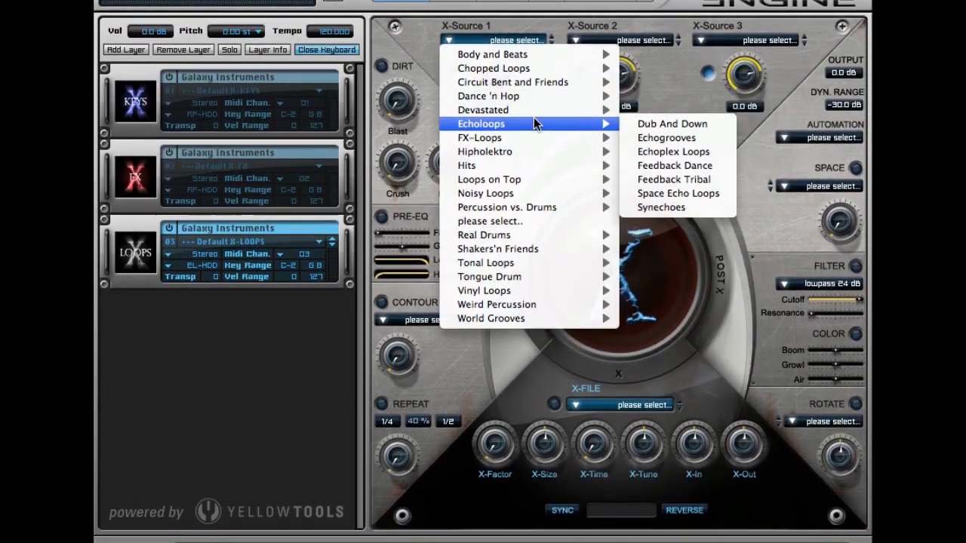
{"action": "mouse_move", "coordinate": [534, 141]}
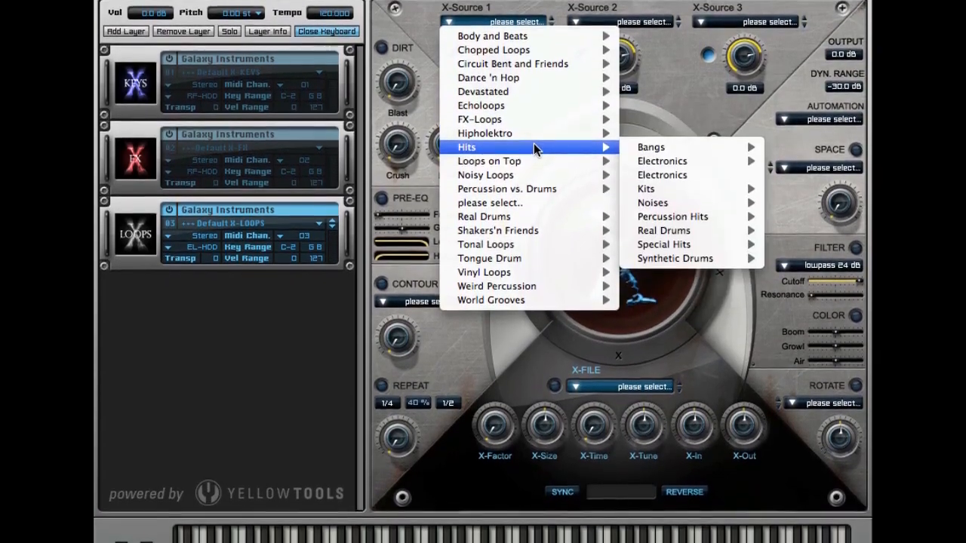
{"action": "mouse_move", "coordinate": [533, 165]}
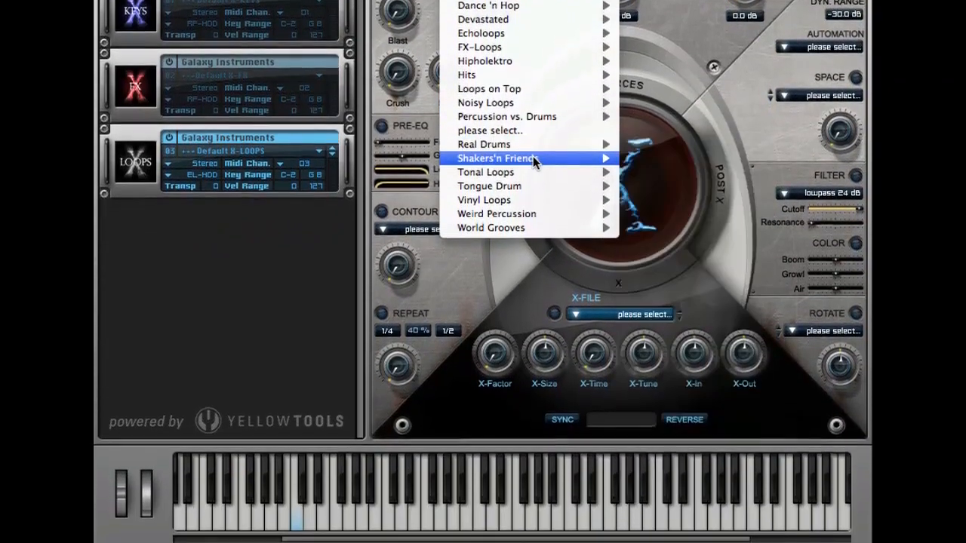
{"action": "mouse_move", "coordinate": [533, 178]}
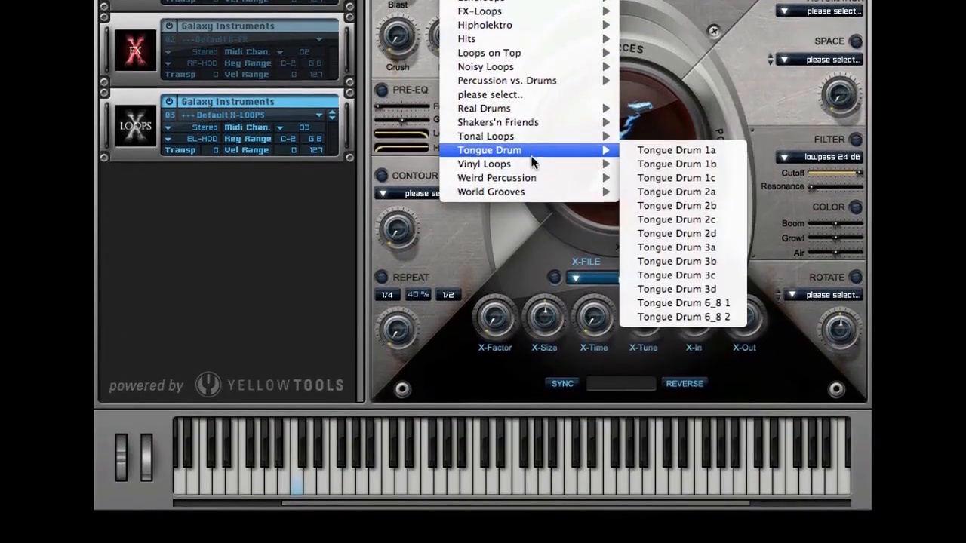
{"action": "mouse_move", "coordinate": [532, 175]}
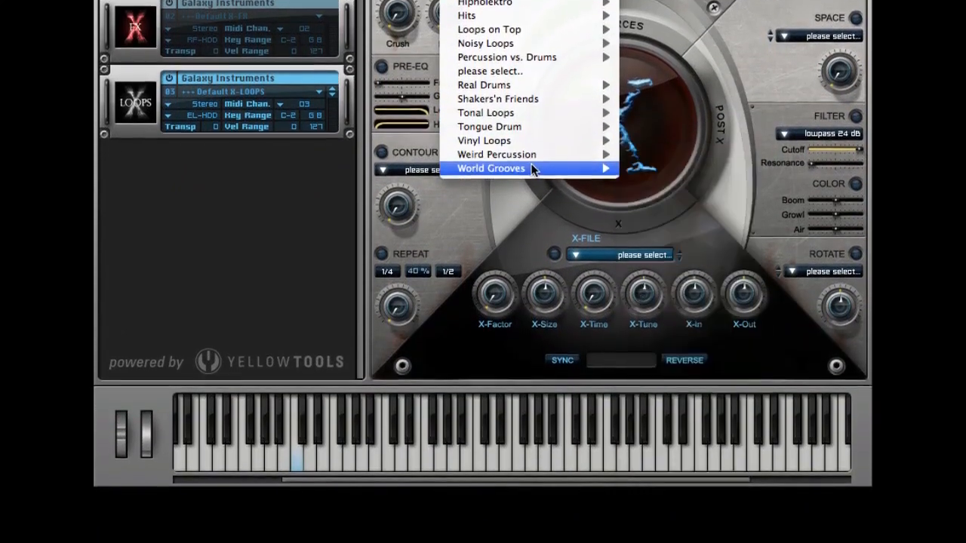
{"action": "key", "text": "Escape"}
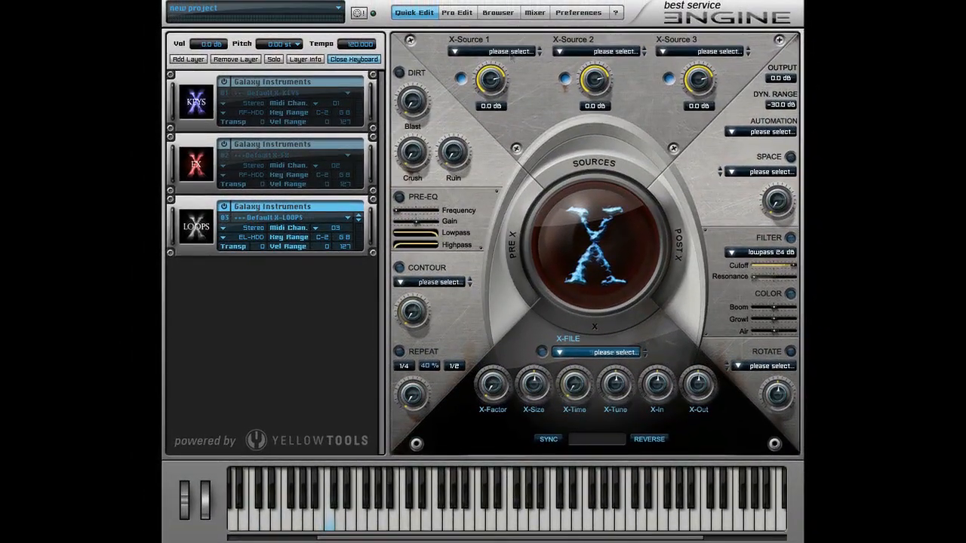
- Load Elektro House 1 from Dance 'n Hop into X-Source 1 of the Elektro Remix Filter Kit layer
{"action": "left_click", "coordinate": [511, 51]}
{"action": "mouse_move", "coordinate": [511, 97]}
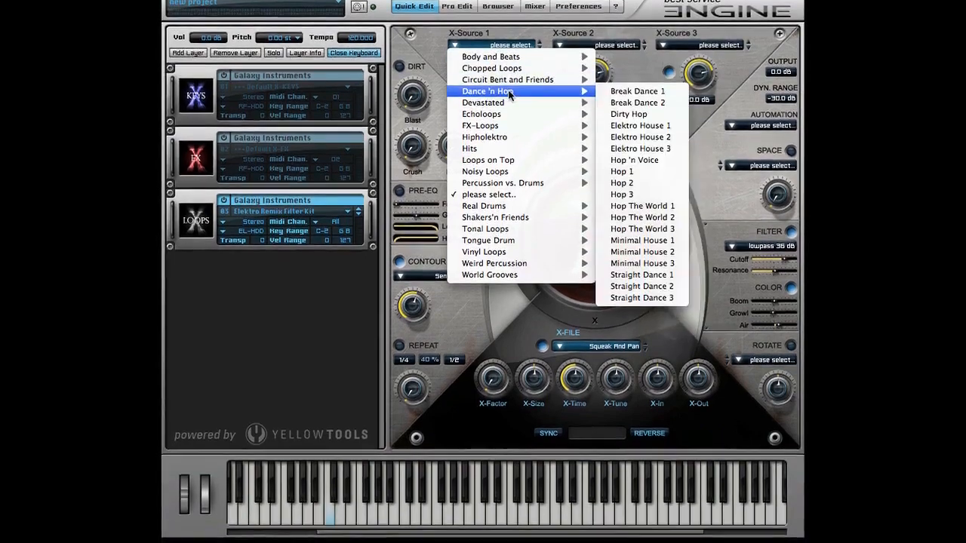
{"action": "left_click", "coordinate": [664, 119]}
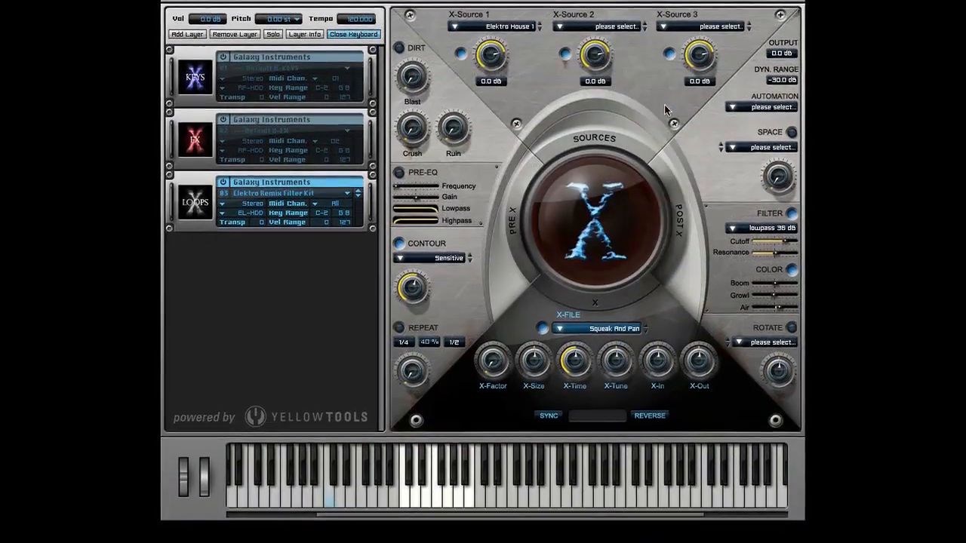
- Load Breakedit into X-Source 2 and another loop into X-Source 3 of the Elektro Remix Filter Kit layer
{"action": "left_click", "coordinate": [625, 22]}
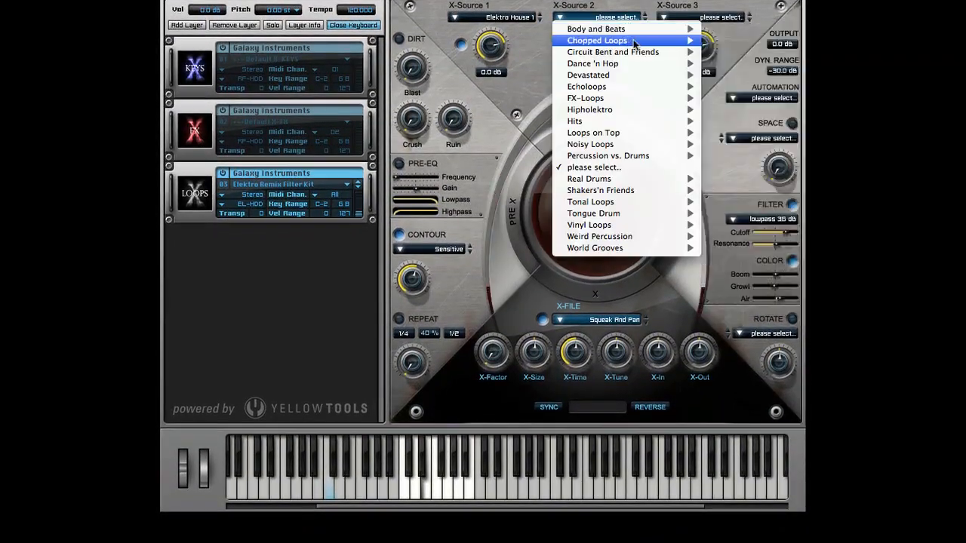
{"action": "left_click", "coordinate": [708, 42]}
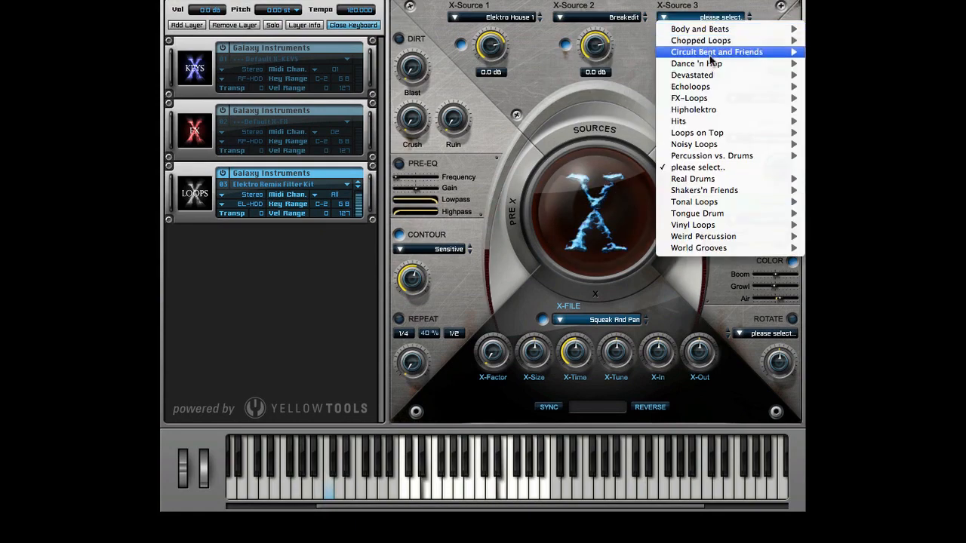
{"action": "left_click", "coordinate": [851, 121]}
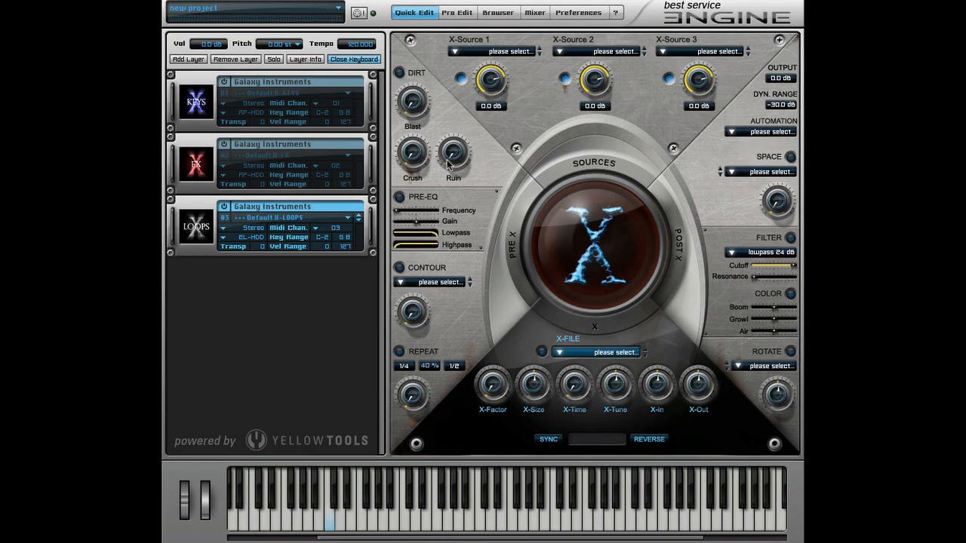
- In the default LOOPS layer, load the FX-Loops sounds Clocks into X-Source 1 at -8.4 dB and Boxing into X-Source 2 at -7.6 dB
{"action": "left_click", "coordinate": [466, 53]}
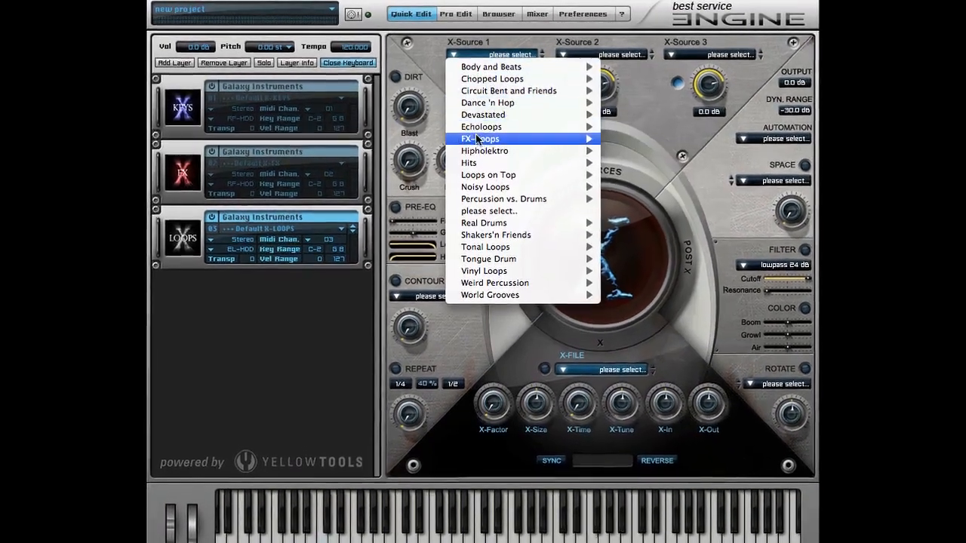
{"action": "mouse_move", "coordinate": [514, 134]}
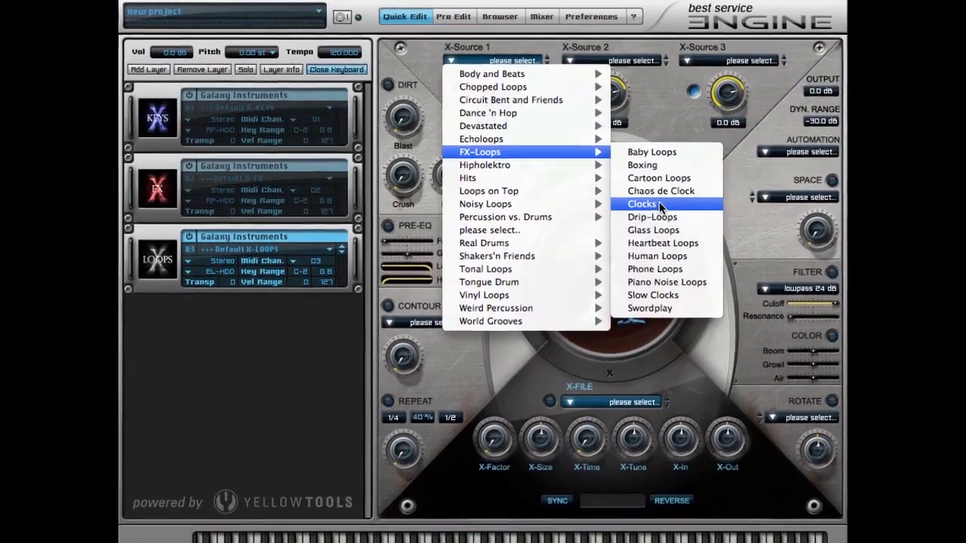
{"action": "left_click", "coordinate": [651, 198]}
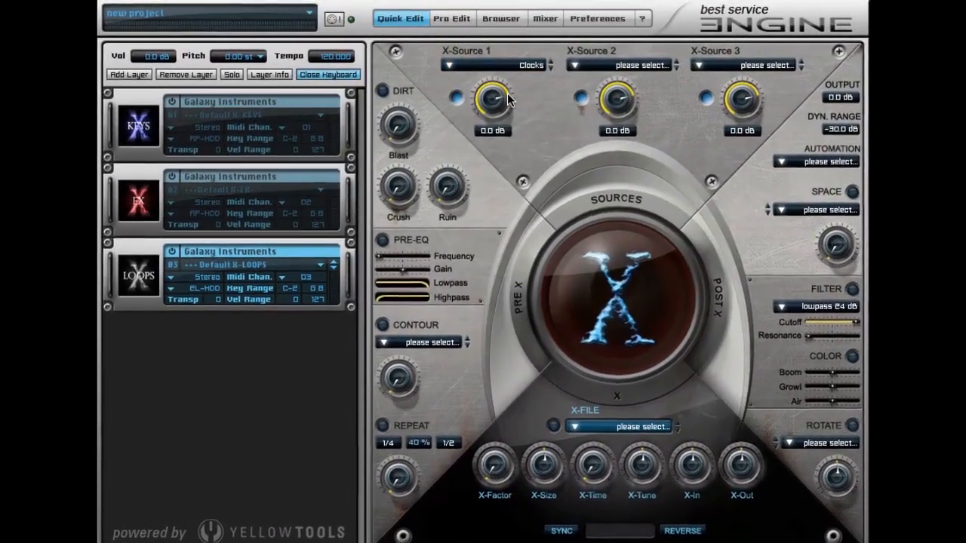
{"action": "left_click", "coordinate": [608, 66]}
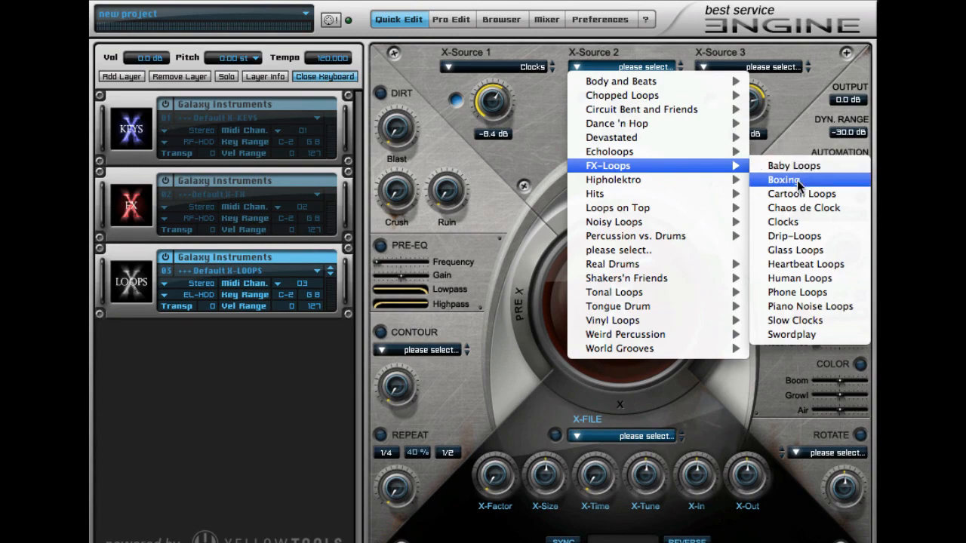
{"action": "left_click", "coordinate": [797, 181]}
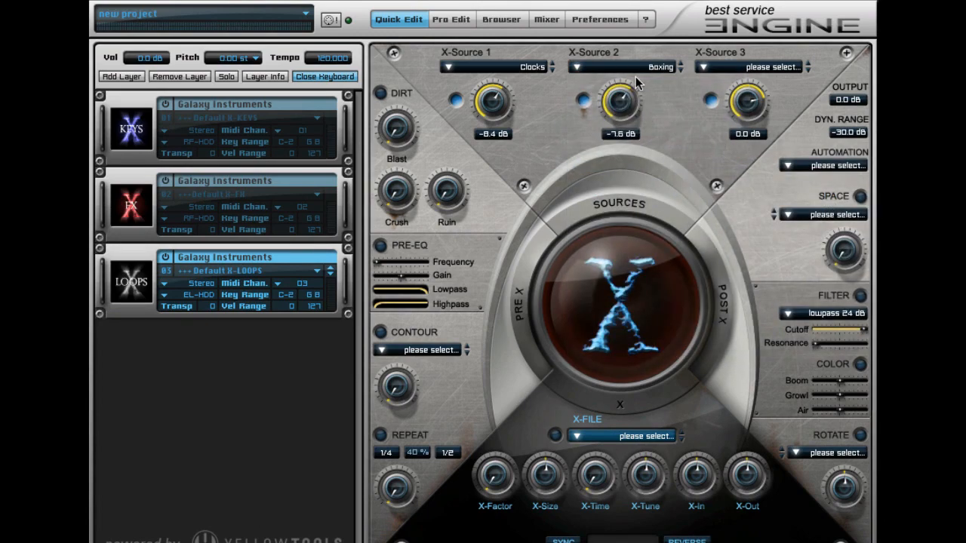
- Open the x source 2 section in Pro Edit and examine the available filter types
{"action": "left_click", "coordinate": [456, 22]}
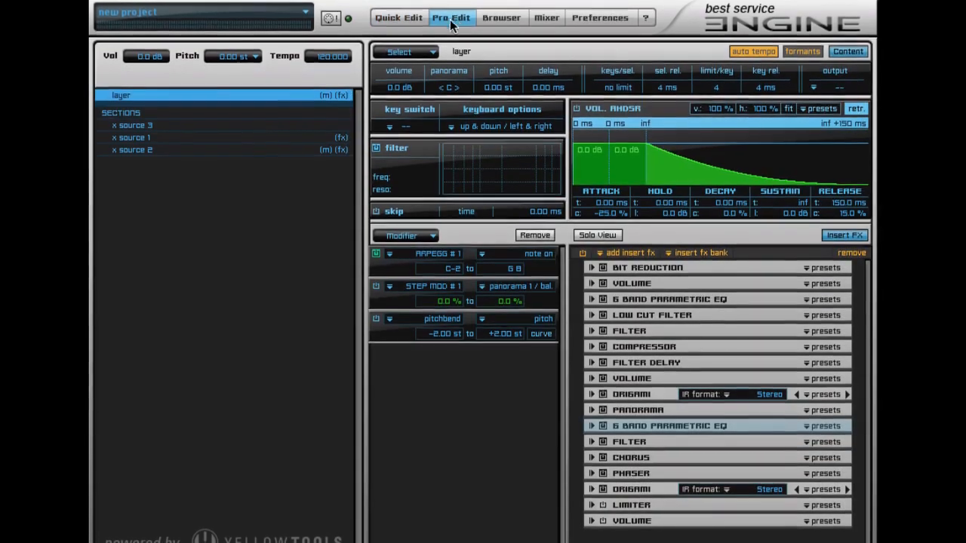
{"action": "left_click", "coordinate": [188, 134]}
{"action": "left_click", "coordinate": [188, 144]}
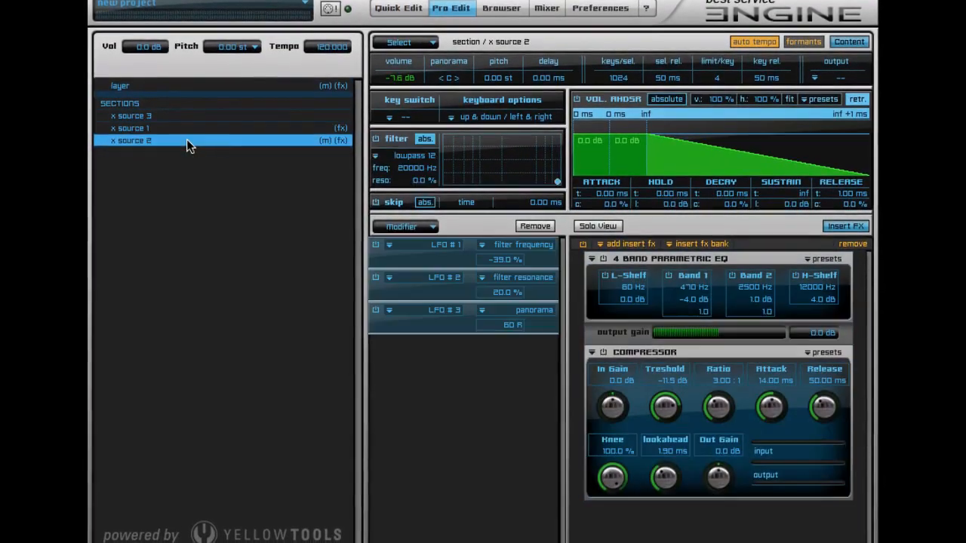
{"action": "left_click", "coordinate": [431, 154]}
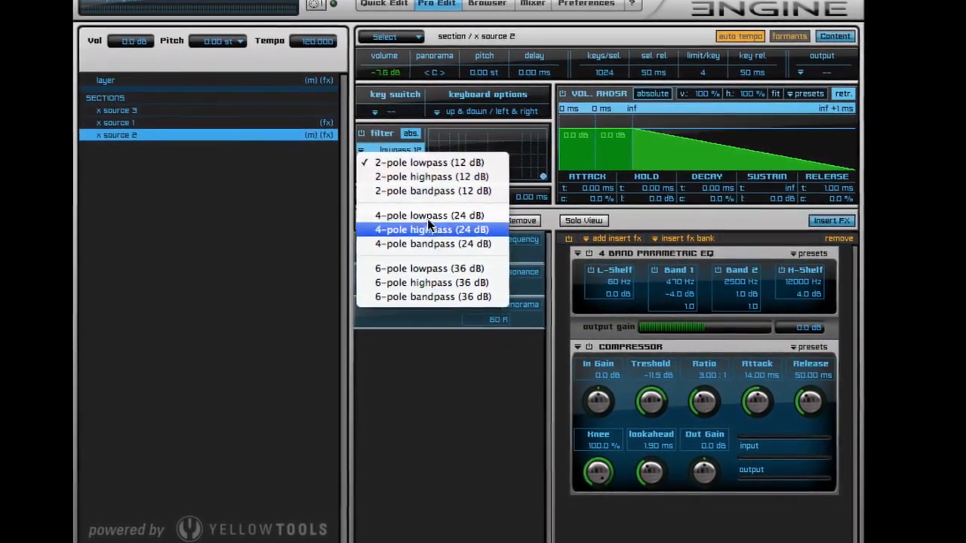
{"action": "left_click", "coordinate": [414, 146]}
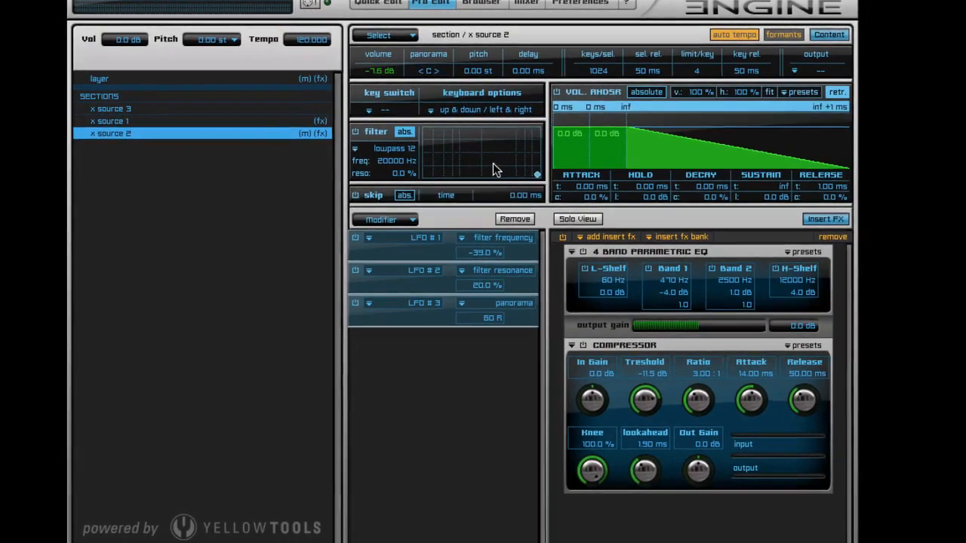
- Examine the modifier sources and modulators available for the x source 2 section without adding one
{"action": "mouse_move", "coordinate": [572, 184]}
{"action": "left_mouse_down"}
{"action": "mouse_move", "coordinate": [572, 172]}
{"action": "mouse_move", "coordinate": [569, 188]}
{"action": "left_mouse_up"}
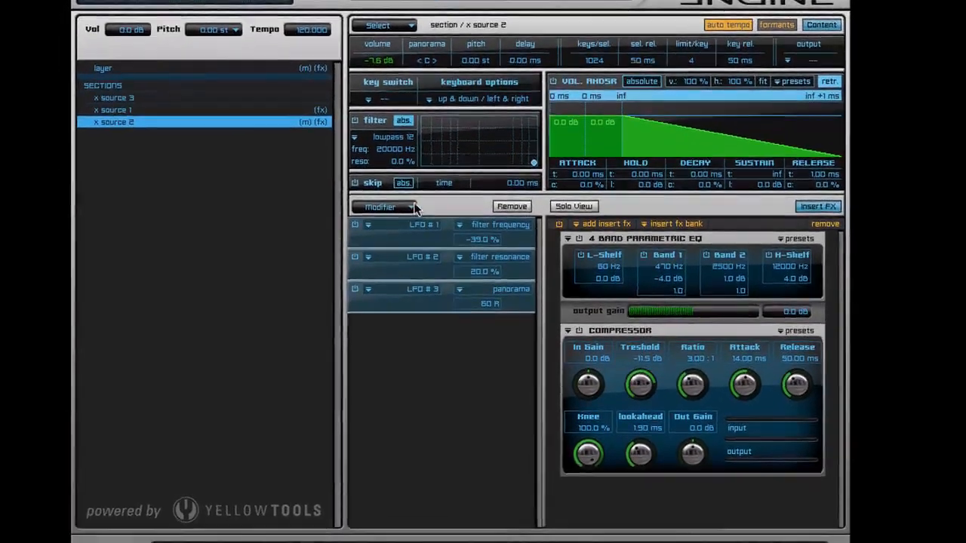
{"action": "left_click", "coordinate": [398, 217]}
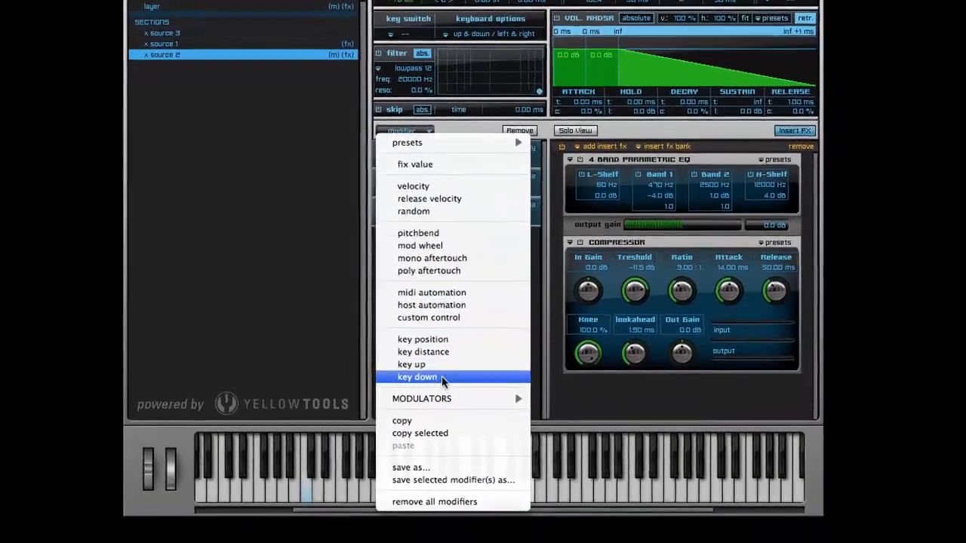
{"action": "mouse_move", "coordinate": [453, 490]}
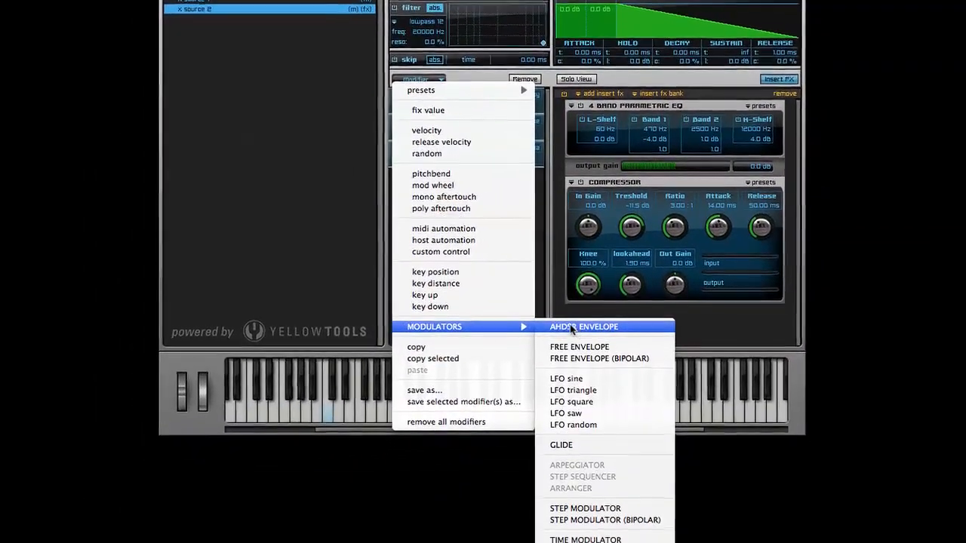
{"action": "left_click", "coordinate": [379, 281]}
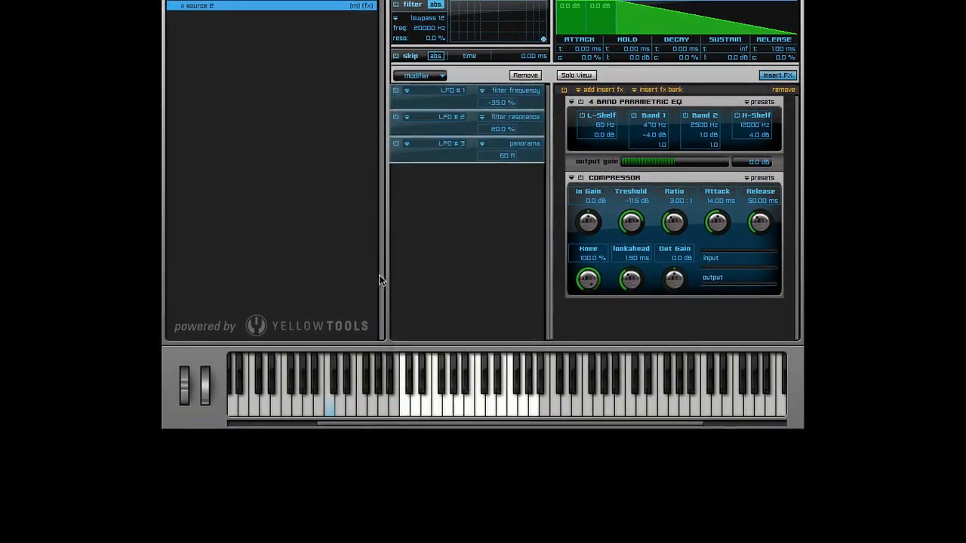
- Add a chorus modulation insert effect to the x source 2 section
{"action": "left_click", "coordinate": [579, 103]}
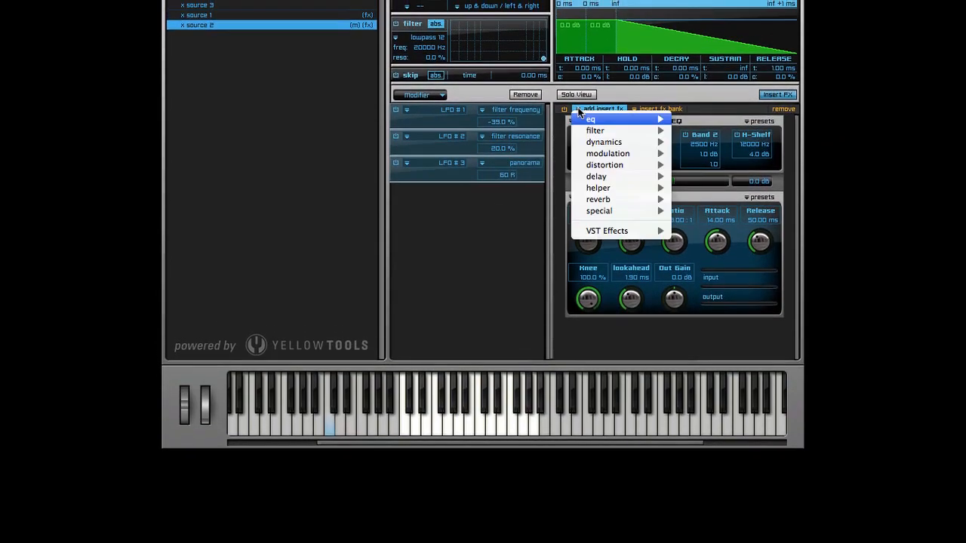
{"action": "mouse_move", "coordinate": [590, 189]}
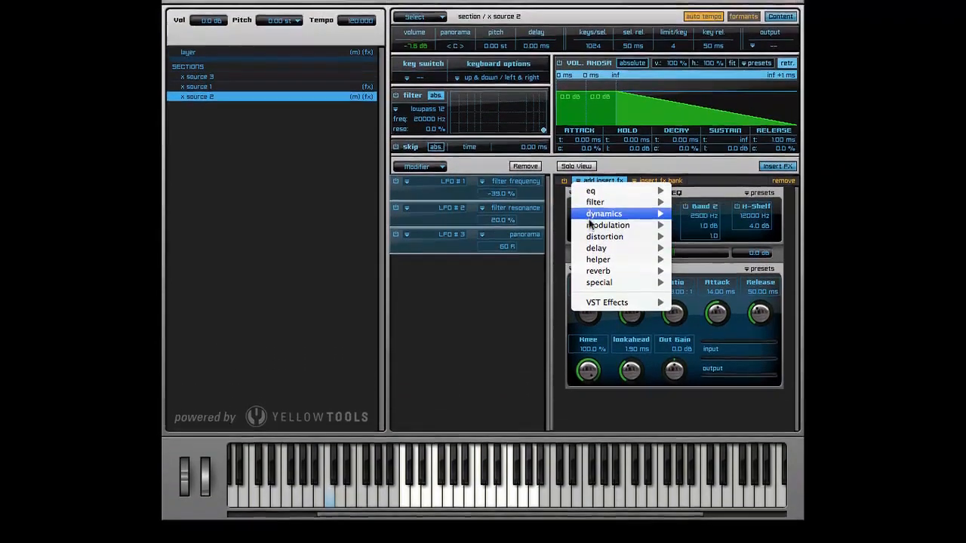
{"action": "mouse_move", "coordinate": [596, 209]}
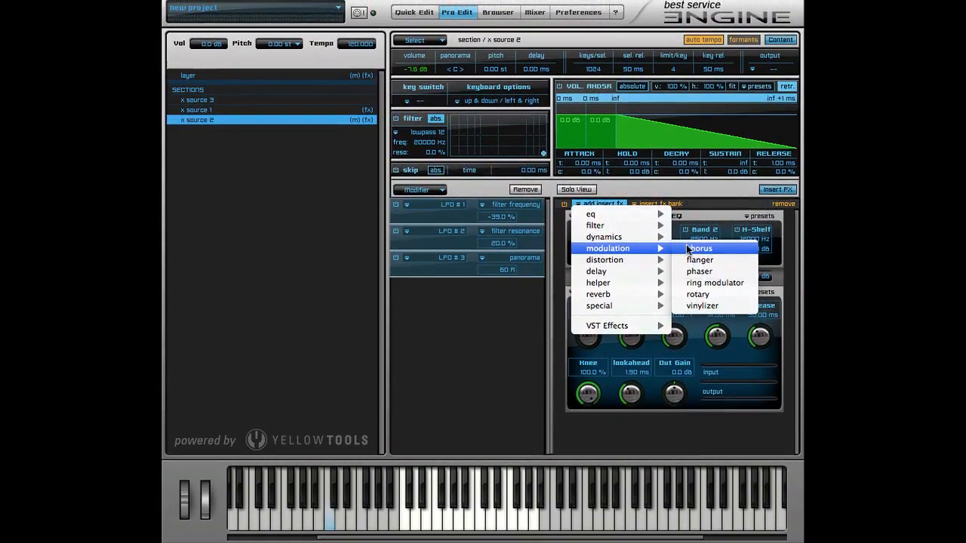
{"action": "left_click", "coordinate": [686, 246]}
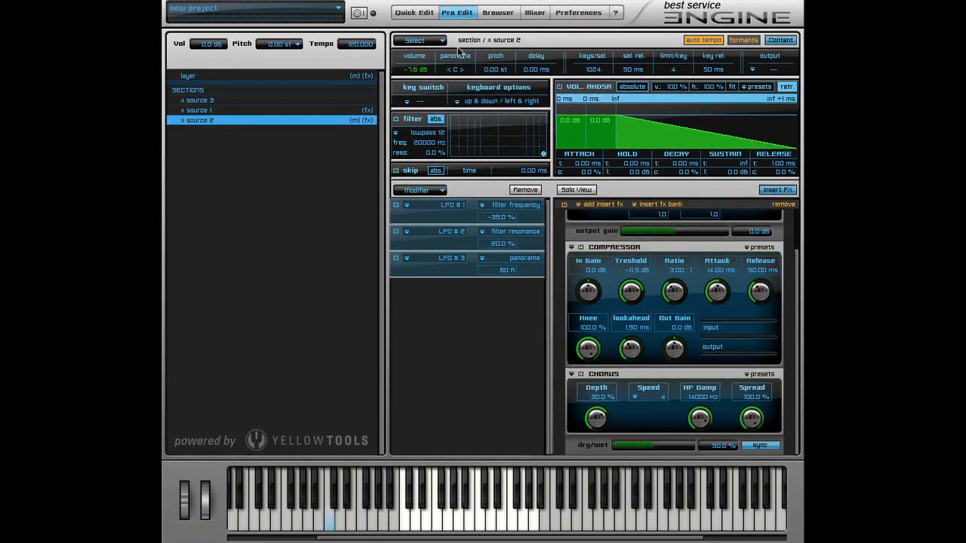
- Return to Quick Edit and load the X-File Bite And Run from the X_SPHERES Filtered Spheres for the LOOPS layer
{"action": "left_click", "coordinate": [423, 17]}
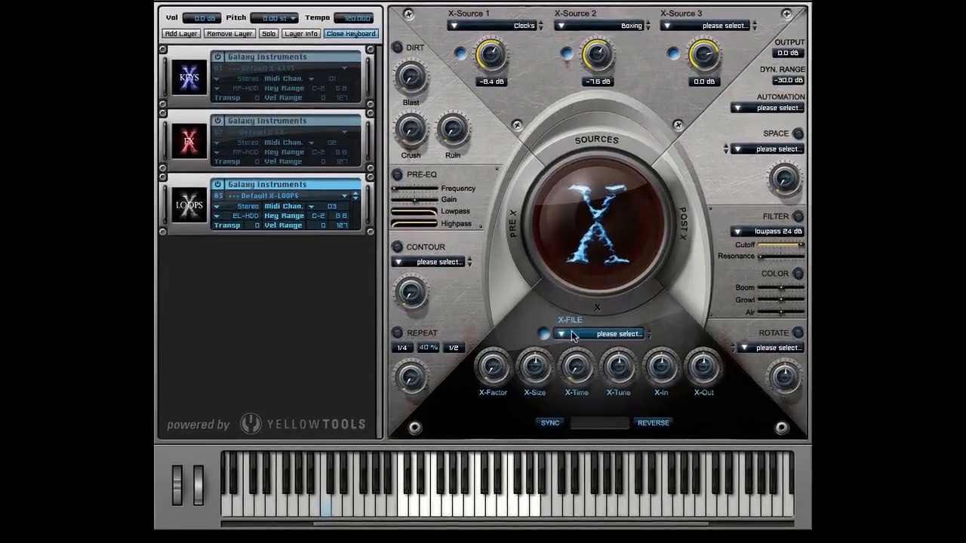
{"action": "left_click", "coordinate": [597, 348]}
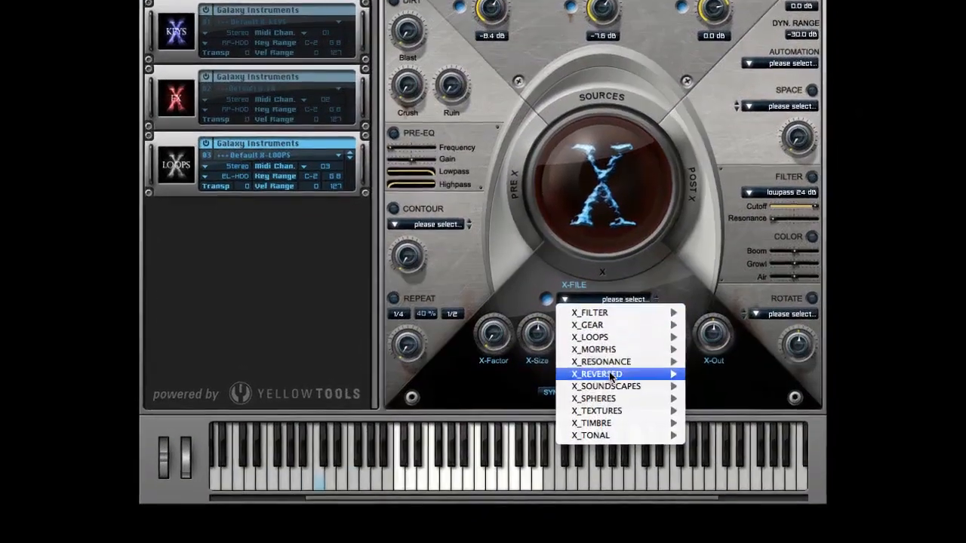
{"action": "mouse_move", "coordinate": [604, 407]}
{"action": "mouse_move", "coordinate": [722, 386]}
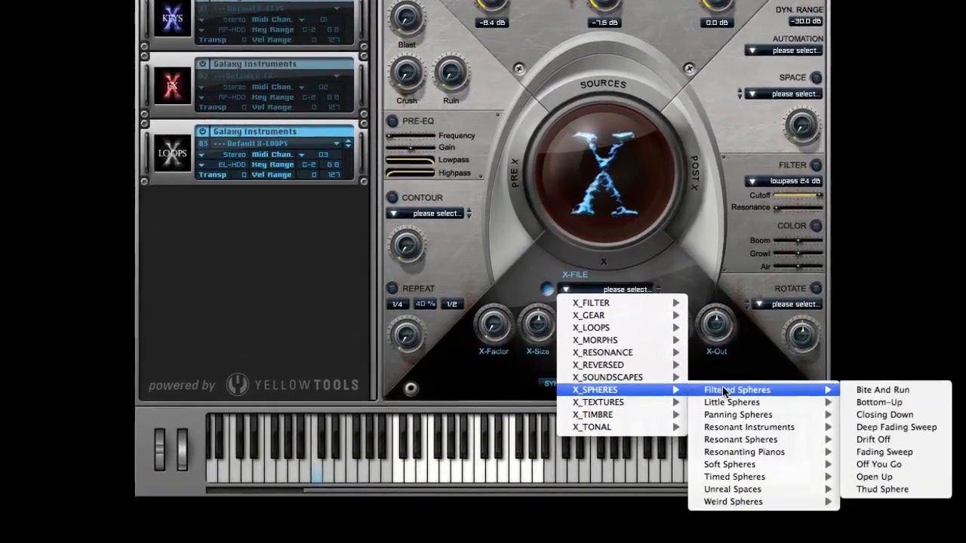
{"action": "left_click", "coordinate": [879, 389]}
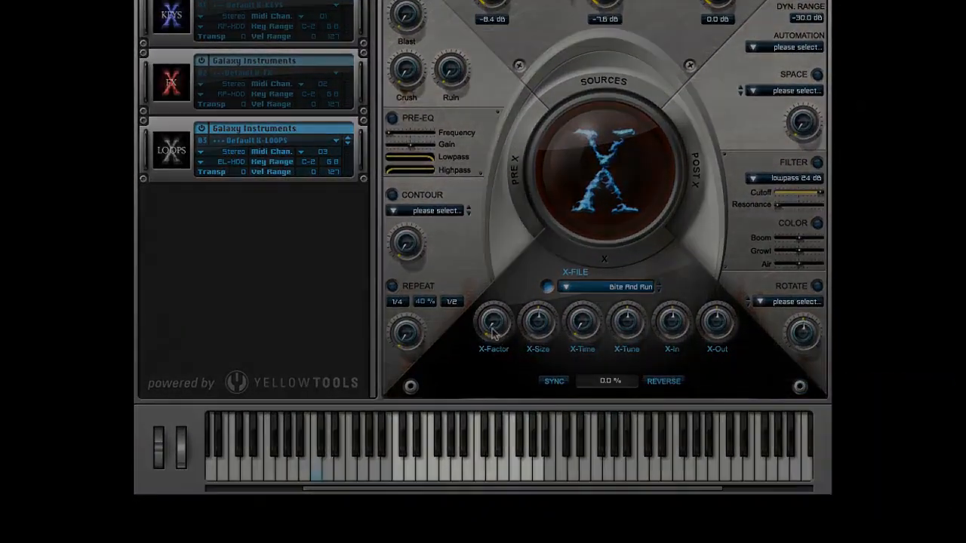